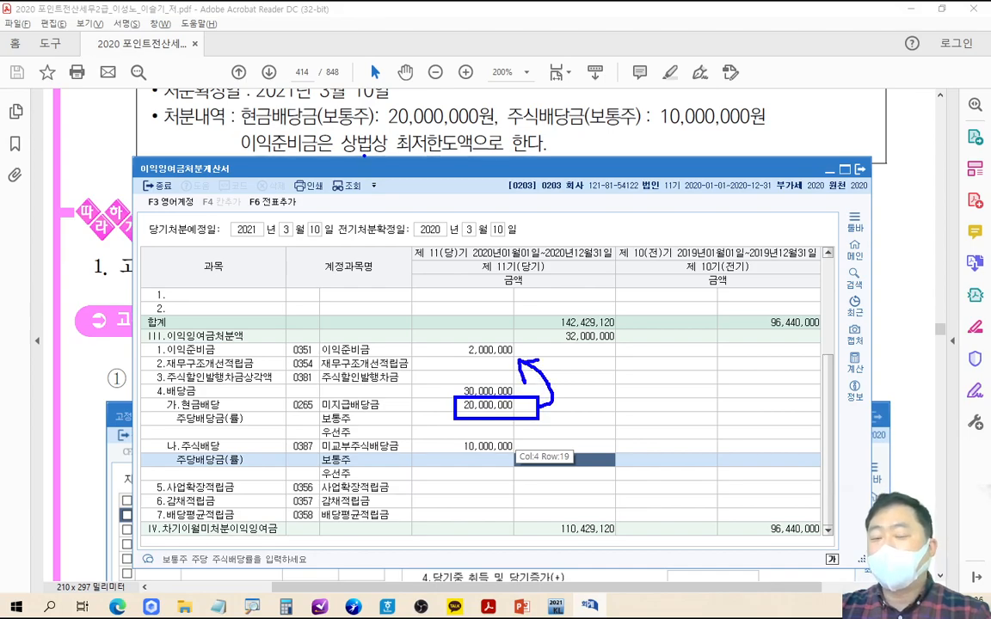
# Step: Frame the textbook's 이익준비금 minimum-limit note, and box the empty cash-dividend per-share cells with the handwritten label "memo"
pyautogui.moveTo(229, 129)
pyautogui.mouseDown()
pyautogui.moveTo(327, 163)
pyautogui.moveTo(478, 164)
pyautogui.mouseUp()
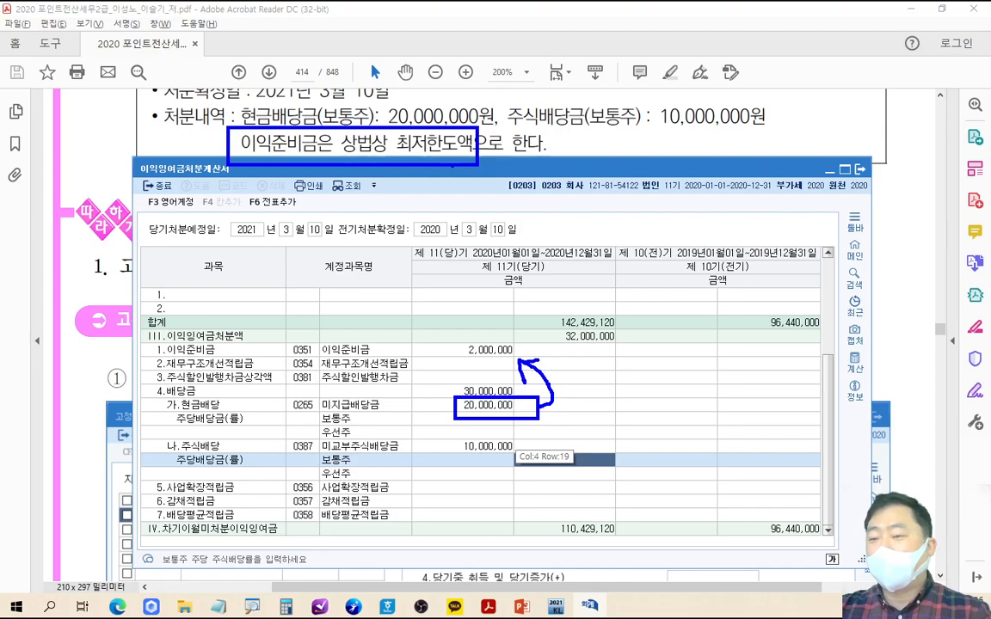
pyautogui.press('Escape')
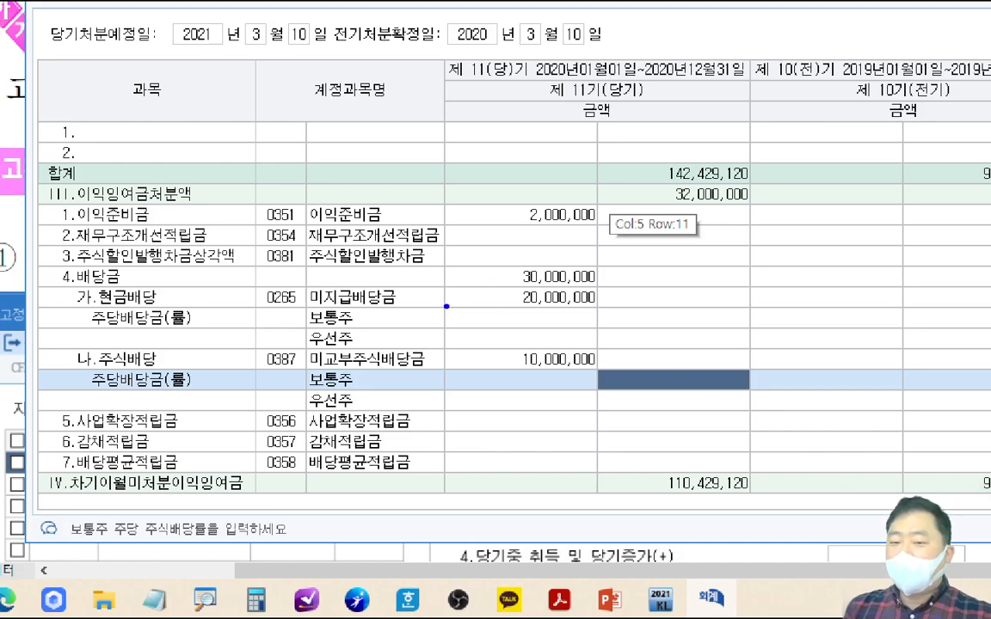
pyautogui.moveTo(447, 307); pyautogui.dragTo(597, 349)
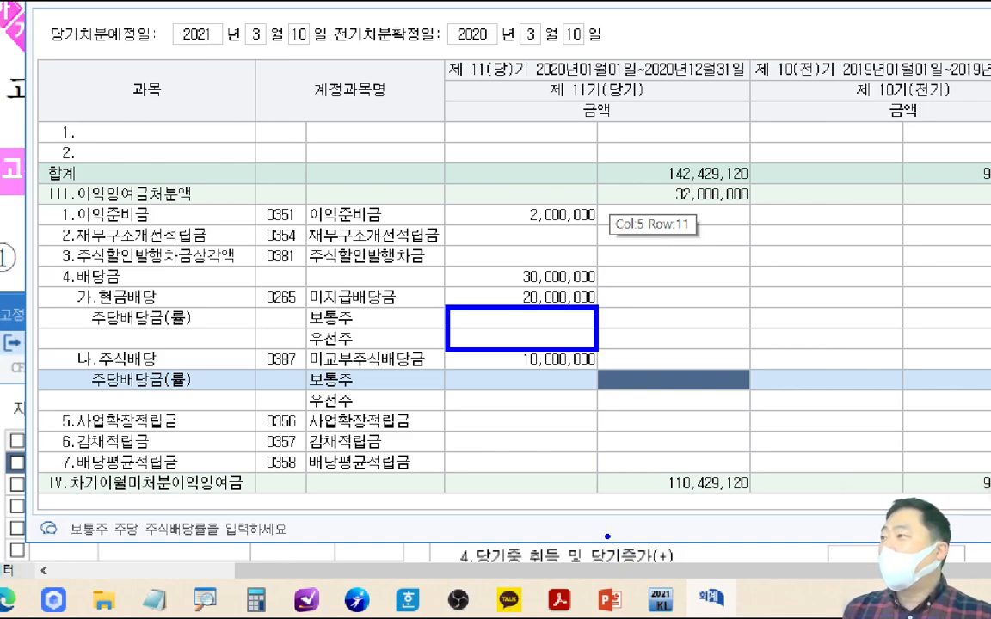
pyautogui.moveTo(597, 305); pyautogui.dragTo(807, 182)
pyautogui.moveTo(464, 277); pyautogui.dragTo(492, 269)
pyautogui.click(496, 296)
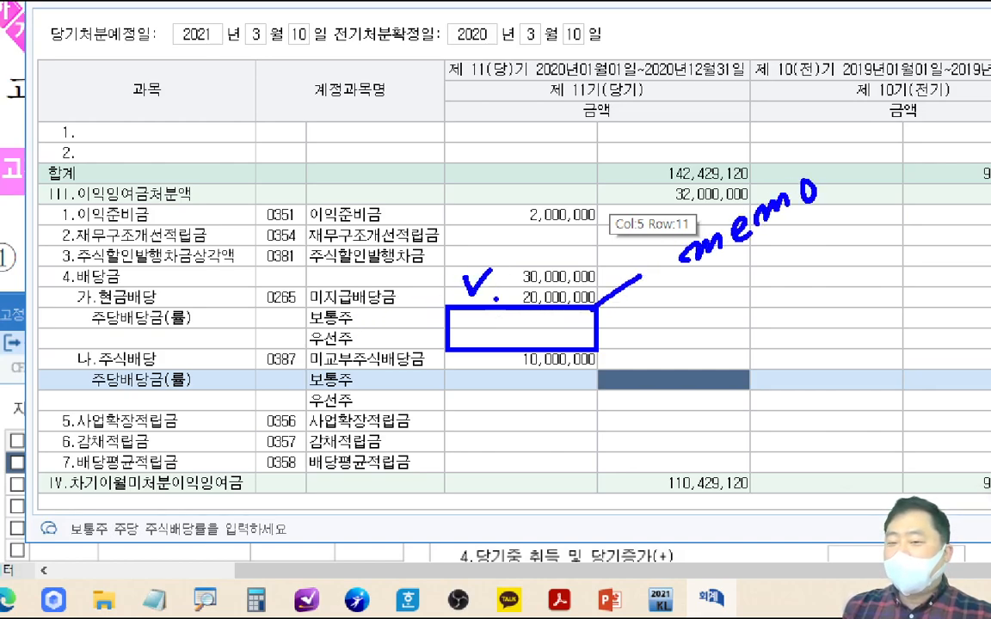
# Step: Handwrite "주식" above the statement and branch it into "보" and "우" for common and preferred shares
pyautogui.moveTo(494, 129); pyautogui.dragTo(507, 147)
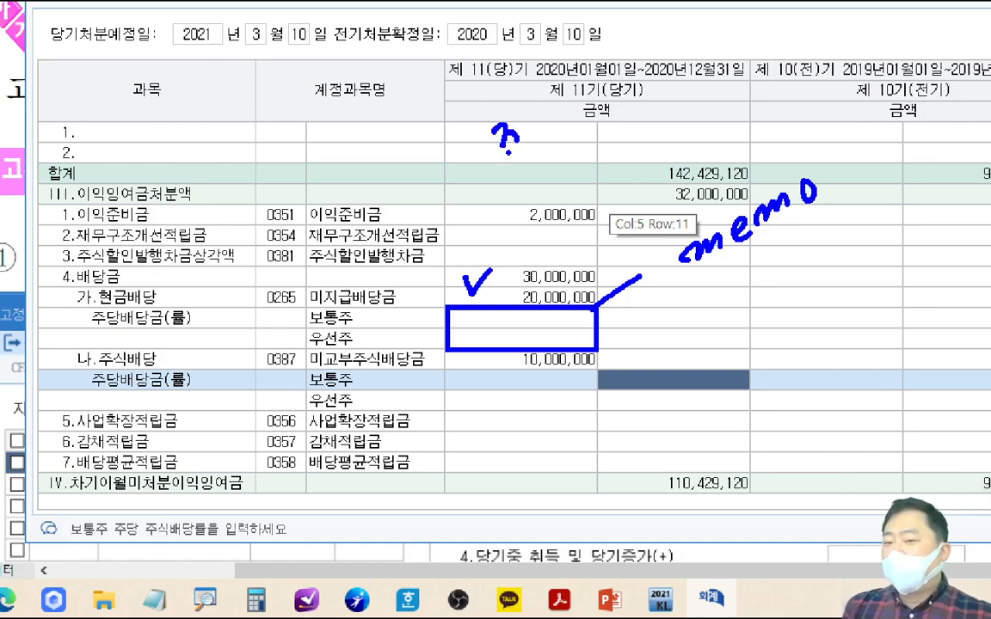
pyautogui.moveTo(451, 129); pyautogui.dragTo(471, 155)
pyautogui.moveTo(479, 113); pyautogui.dragTo(502, 160)
pyautogui.moveTo(516, 102); pyautogui.dragTo(542, 131)
pyautogui.moveTo(602, 110); pyautogui.dragTo(606, 172)
pyautogui.moveTo(630, 79); pyautogui.dragTo(636, 105)
pyautogui.moveTo(647, 77)
pyautogui.mouseDown()
pyautogui.moveTo(639, 104)
pyautogui.moveTo(645, 90)
pyautogui.mouseUp()
pyautogui.moveTo(641, 101); pyautogui.dragTo(643, 117)
pyautogui.moveTo(634, 122); pyautogui.dragTo(651, 115)
pyautogui.moveTo(623, 161); pyautogui.dragTo(636, 171)
pyautogui.moveTo(626, 179)
pyautogui.mouseDown()
pyautogui.moveTo(649, 168)
pyautogui.moveTo(636, 197)
pyautogui.mouseUp()
pyautogui.moveTo(633, 144)
pyautogui.mouseDown()
pyautogui.moveTo(631, 158)
pyautogui.moveTo(635, 145)
pyautogui.mouseUp()
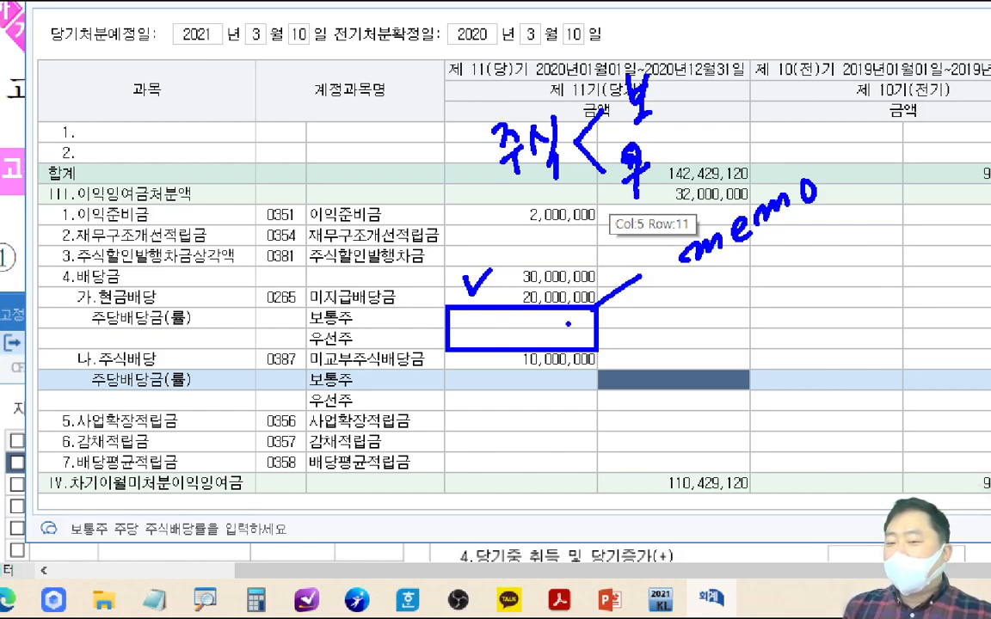
# Step: Annotate the common and preferred per-share cash dividend cells with example figures of 10 each, and write 15 and 5 beside them
pyautogui.click(517, 317)
pyautogui.click(519, 342)
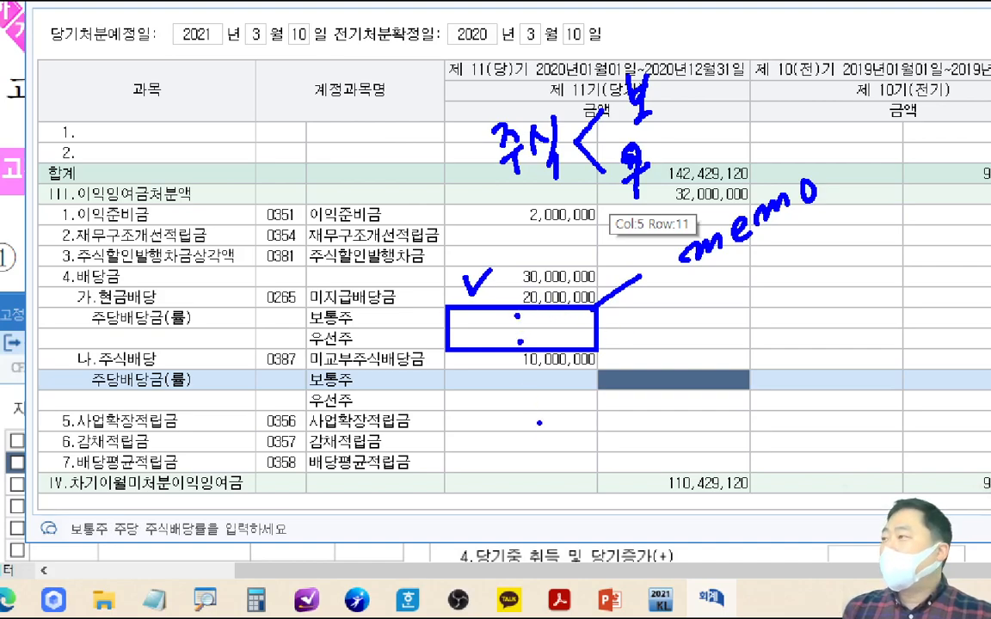
pyautogui.moveTo(538, 313); pyautogui.dragTo(539, 326)
pyautogui.moveTo(555, 314); pyautogui.dragTo(619, 317)
pyautogui.moveTo(537, 337); pyautogui.dragTo(539, 346)
pyautogui.moveTo(561, 335); pyautogui.dragTo(568, 345)
pyautogui.moveTo(596, 341)
pyautogui.mouseDown()
pyautogui.moveTo(681, 332)
pyautogui.moveTo(704, 351)
pyautogui.moveTo(724, 320)
pyautogui.moveTo(774, 313)
pyautogui.mouseUp()
pyautogui.moveTo(722, 344); pyautogui.dragTo(804, 339)
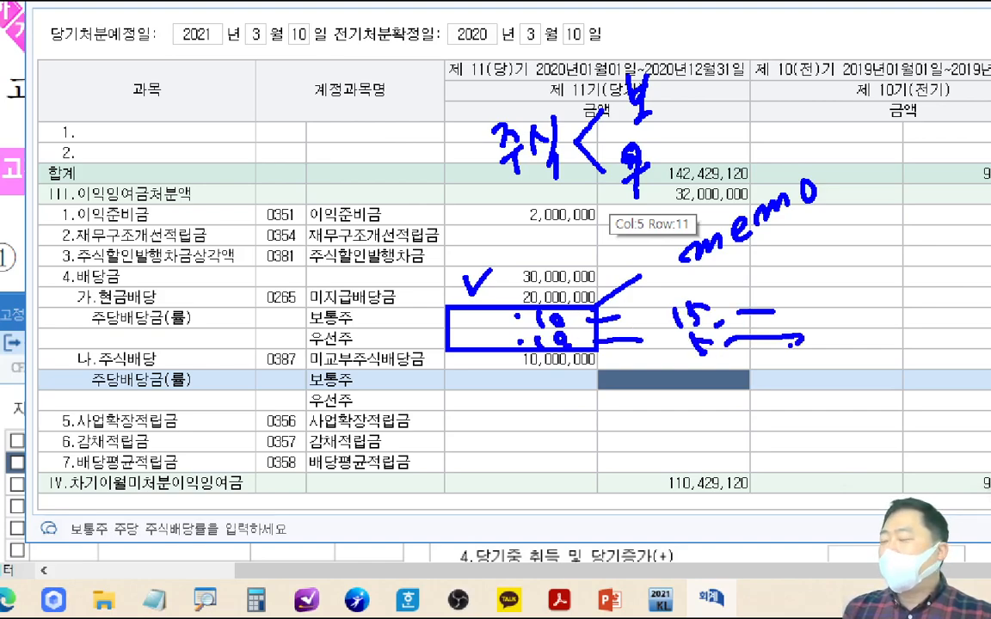
pyautogui.moveTo(607, 335)
pyautogui.mouseDown()
pyautogui.moveTo(521, 351)
pyautogui.moveTo(767, 295)
pyautogui.moveTo(603, 364)
pyautogui.moveTo(586, 358)
pyautogui.mouseUp()
pyautogui.moveTo(624, 354); pyautogui.dragTo(622, 359)
pyautogui.click(668, 358)
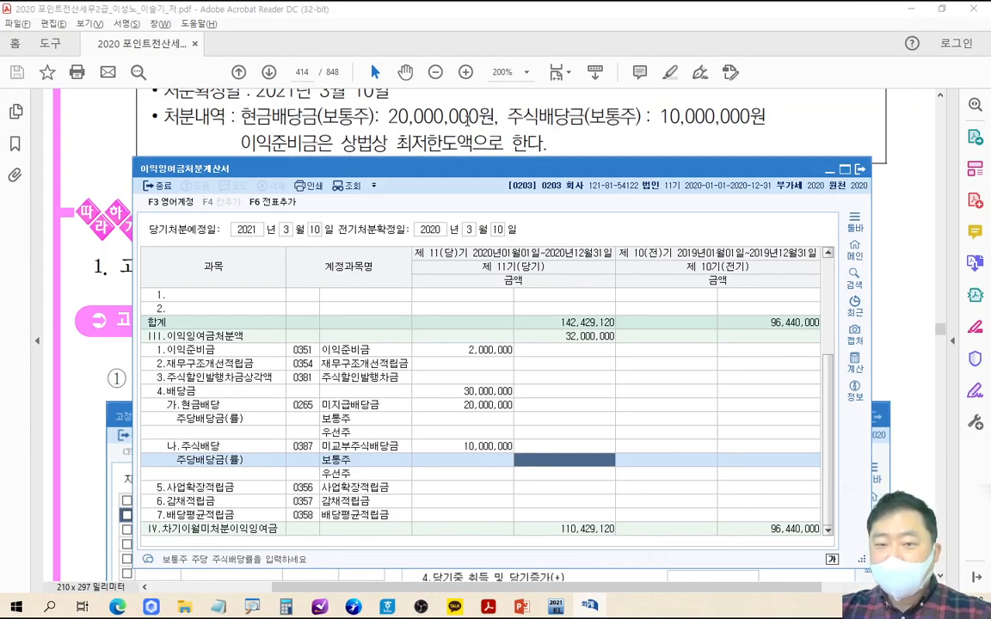
# Step: Mark 보통주 in the textbook's cash dividend note and enter 20,000,000 in the cash dividend's 보통주 per-share row
pyautogui.moveTo(320, 103); pyautogui.dragTo(368, 128)
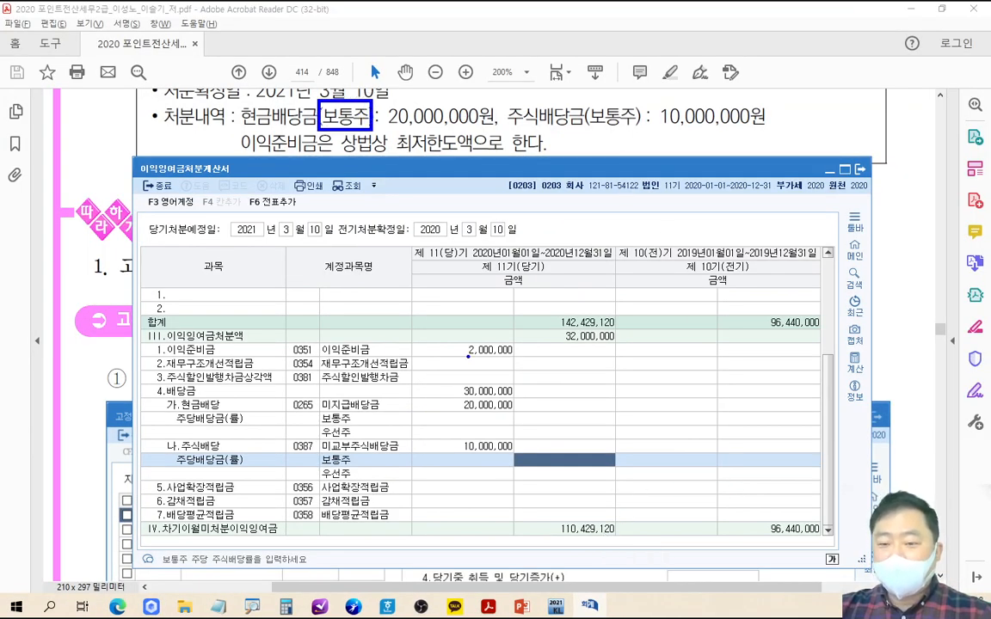
pyautogui.press('Escape')
pyautogui.click(469, 419)
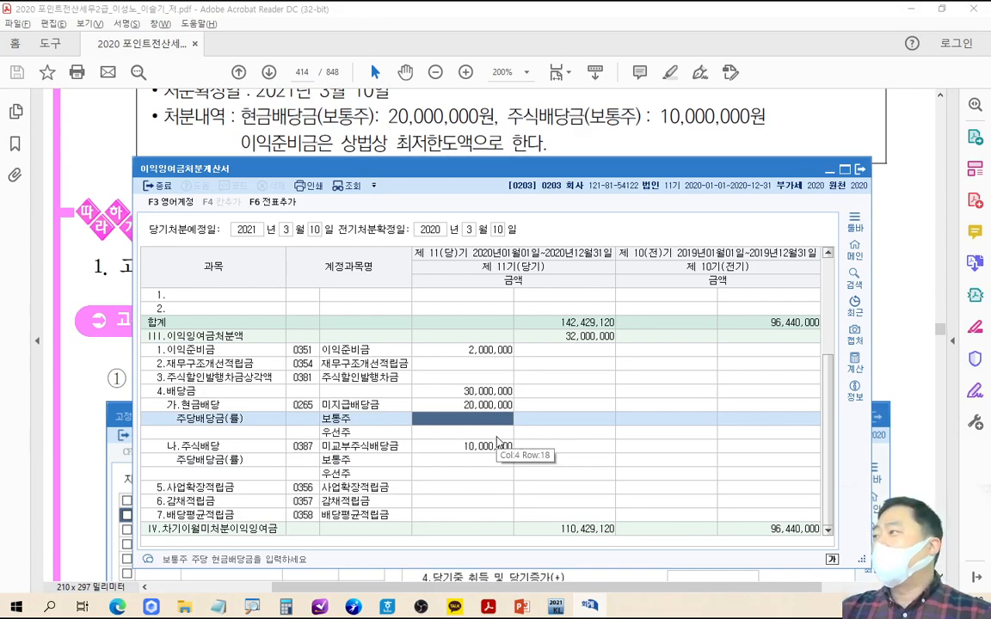
pyautogui.write('20000000')
pyautogui.press('Return')
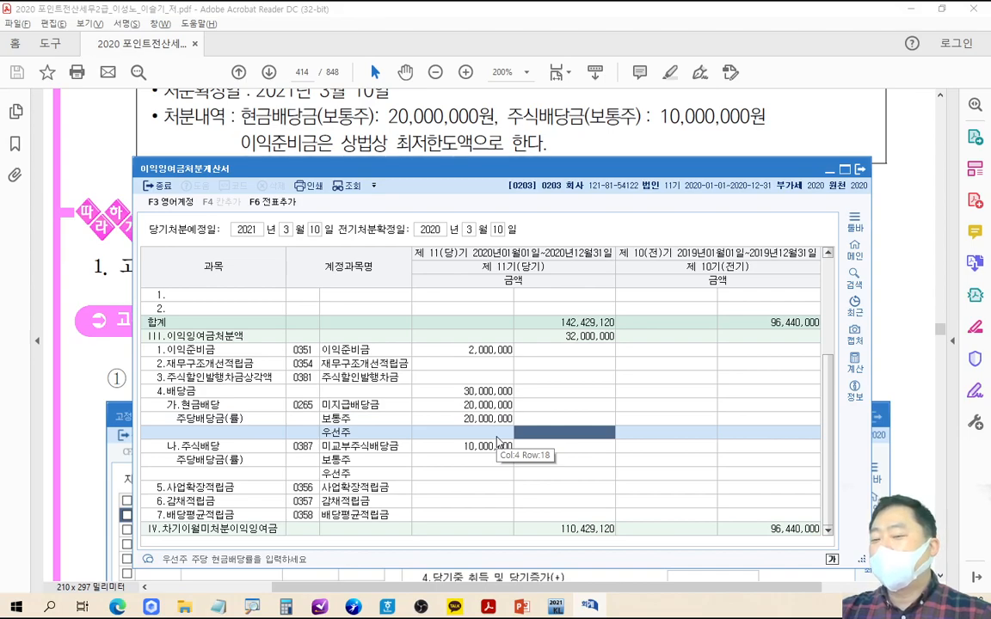
# Step: Enter 20,000,000 in the second current-period amount column of the cash dividend's 보통주 row as well
pyautogui.press('Up')
pyautogui.write('20000000')
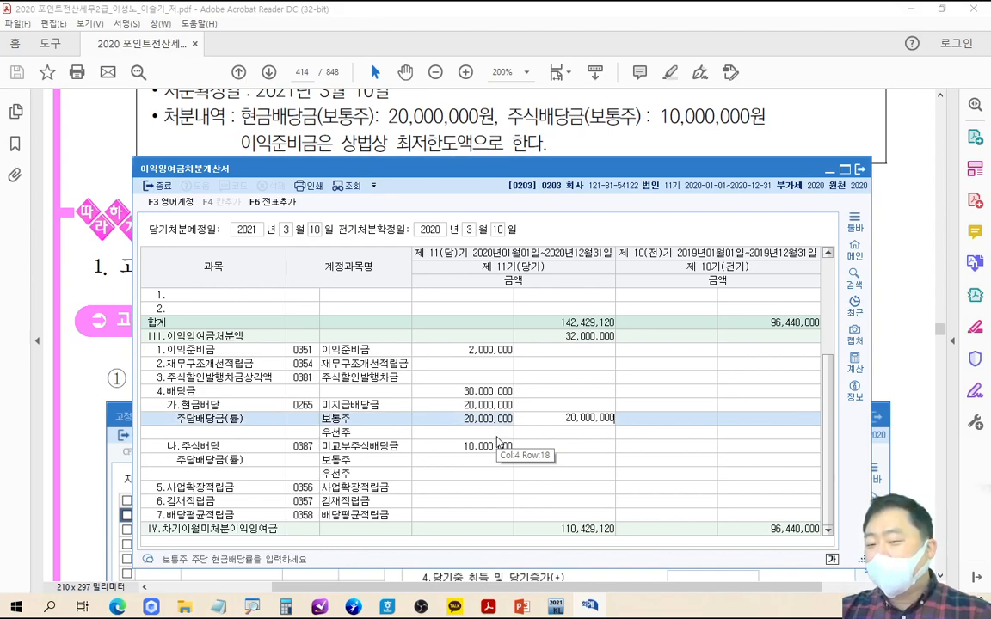
pyautogui.press('Return')
# Step: Clear the 20,000,000 amounts from both current-period columns of the cash dividend's 보통주 per-share row
pyautogui.press('Up')
pyautogui.press('Up')
pyautogui.press('space')
pyautogui.press('Return')
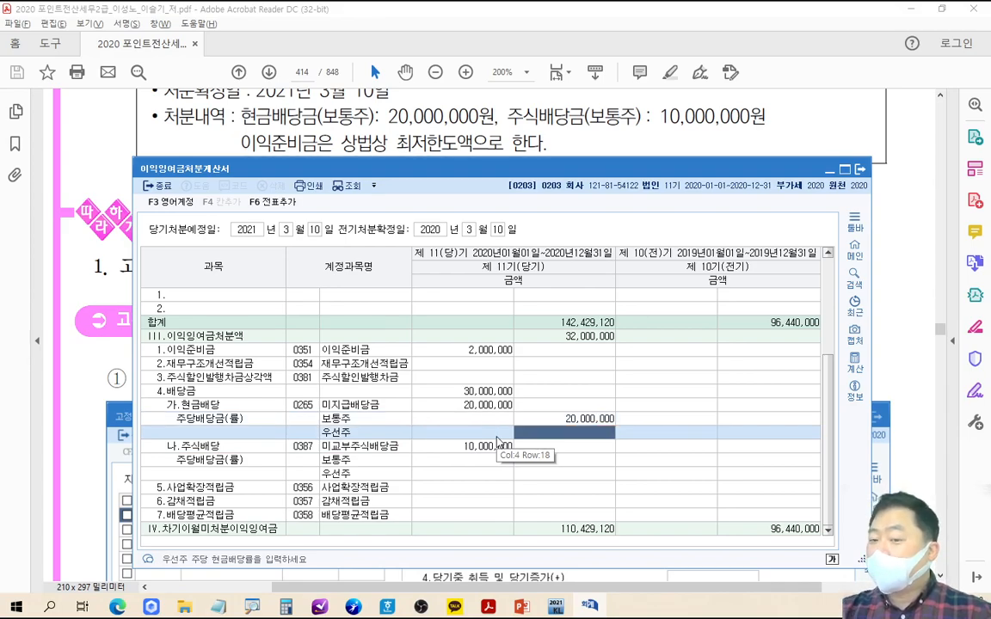
pyautogui.press('Up')
pyautogui.write('0')
pyautogui.press('Return')
pyautogui.press('Up')
pyautogui.press('space')
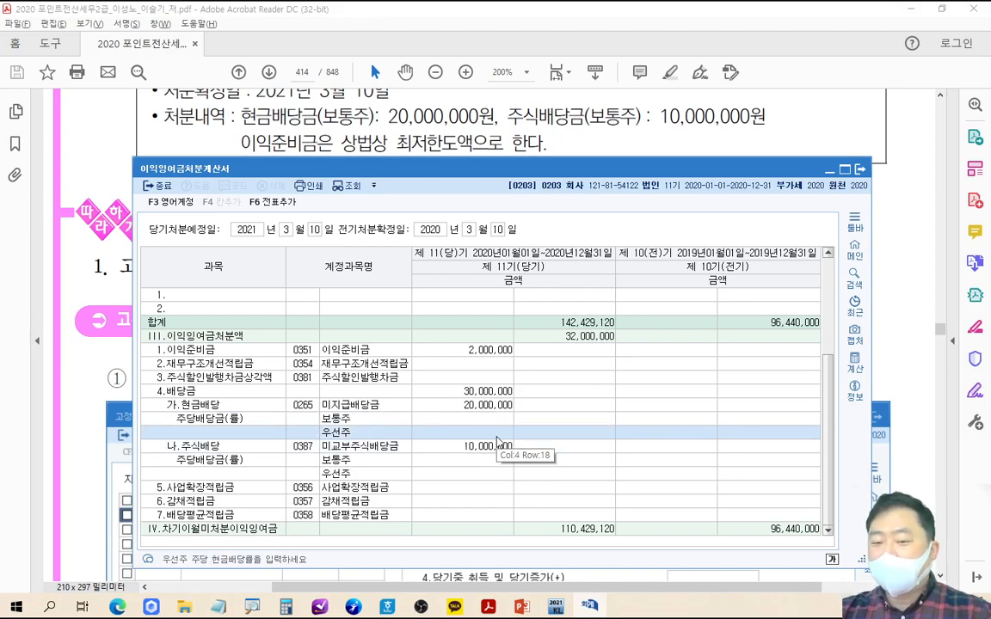
# Step: Enter 20,000,000 again in only the first current-period column of the cash dividend's 보통주 per-share row
pyautogui.press('Up')
pyautogui.write('20000000')
pyautogui.press('Return')
pyautogui.press('Up')
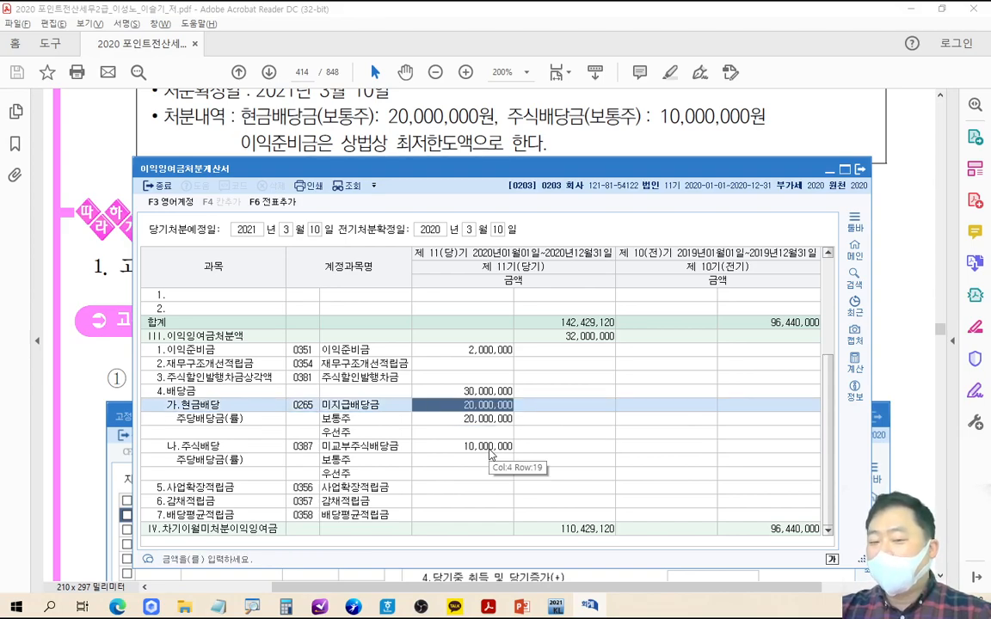
# Step: Enter 10,000,000 in the first current-period column of the stock dividend's 보통주 per-share row
pyautogui.press('Down')
pyautogui.press('Down')
pyautogui.press('Down')
pyautogui.press('Up')
pyautogui.press('Up')
pyautogui.press('Down')
pyautogui.press('Right')
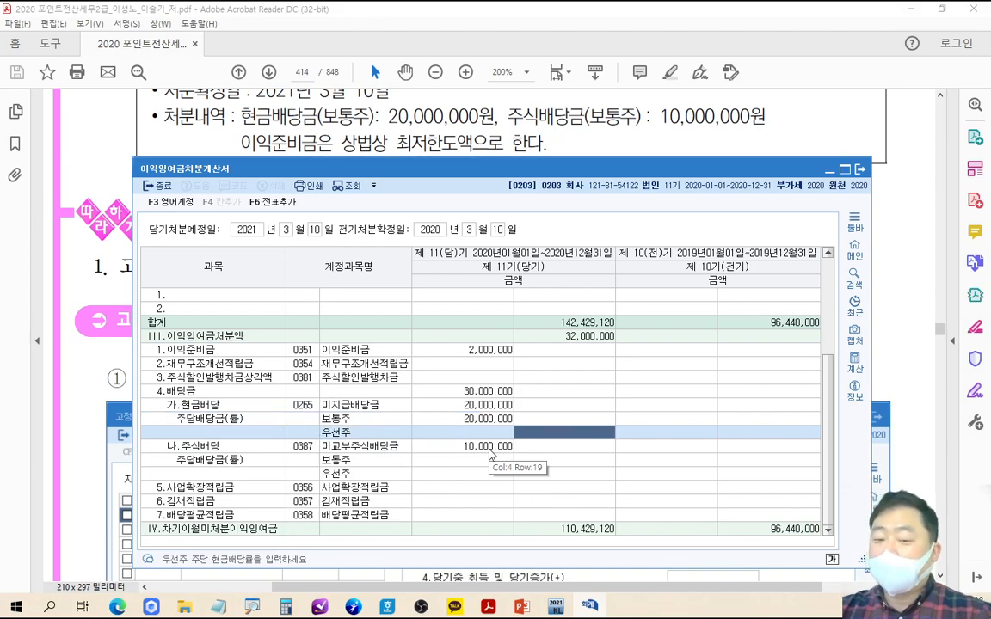
pyautogui.press('Return')
pyautogui.press('Return')
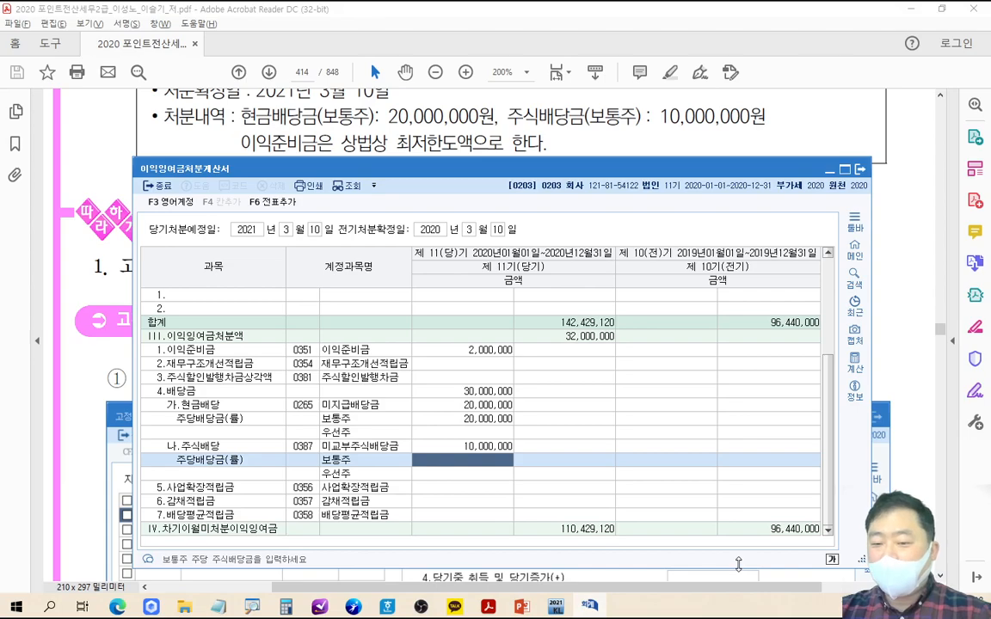
pyautogui.hotkey('ctrl', '2')
pyautogui.moveTo(584, 84); pyautogui.dragTo(641, 140)
pyautogui.press('Escape')
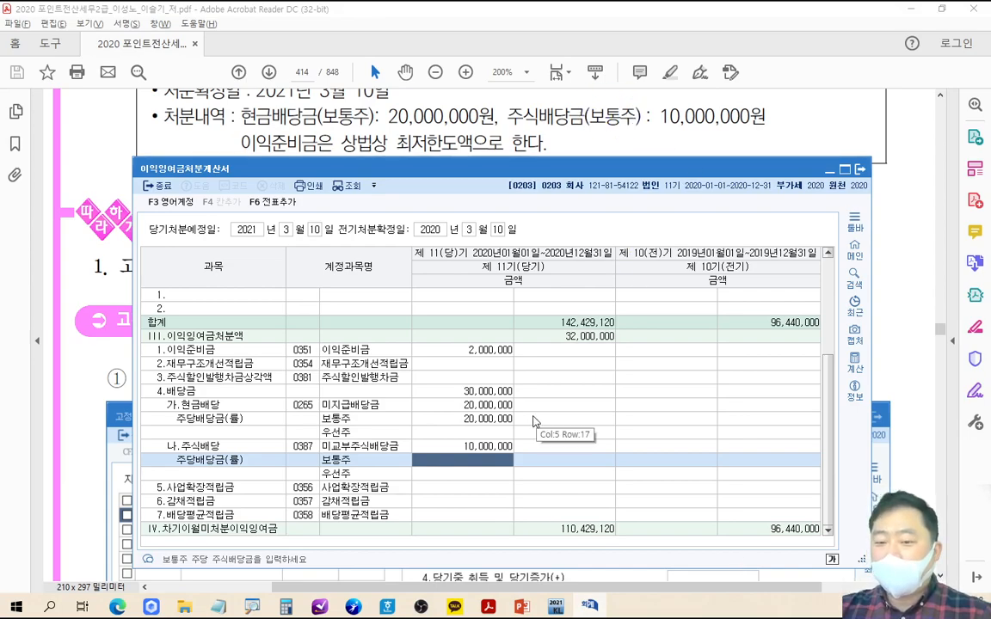
pyautogui.write('10000000')
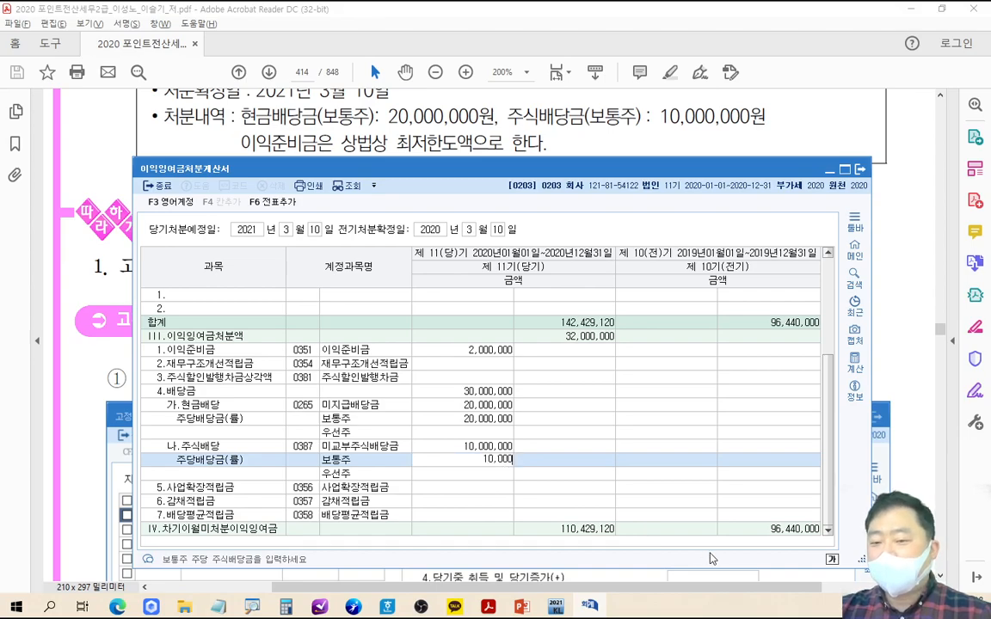
pyautogui.press('Return')
# Step: Box the current-period dividend amounts, and clear the 보통주 per-share amounts under both the cash and stock dividends
pyautogui.hotkey('ctrl', '2')
pyautogui.moveTo(437, 311)
pyautogui.mouseDown()
pyautogui.moveTo(586, 425)
pyautogui.moveTo(589, 482)
pyautogui.moveTo(617, 483)
pyautogui.mouseUp()
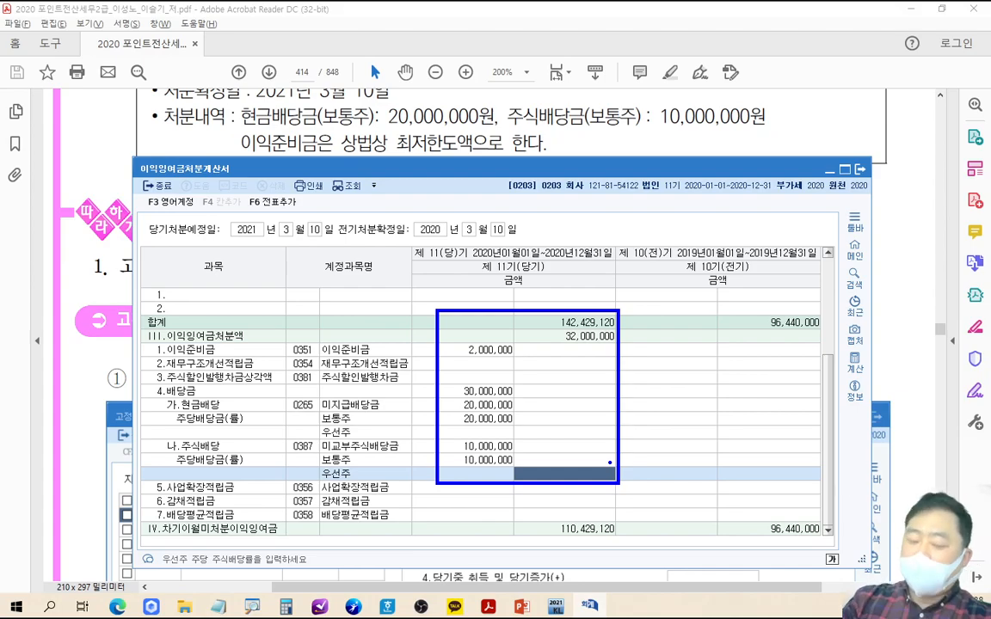
pyautogui.press('Escape')
pyautogui.click(492, 419)
pyautogui.press('Return')
pyautogui.press('Return')
pyautogui.press('Return')
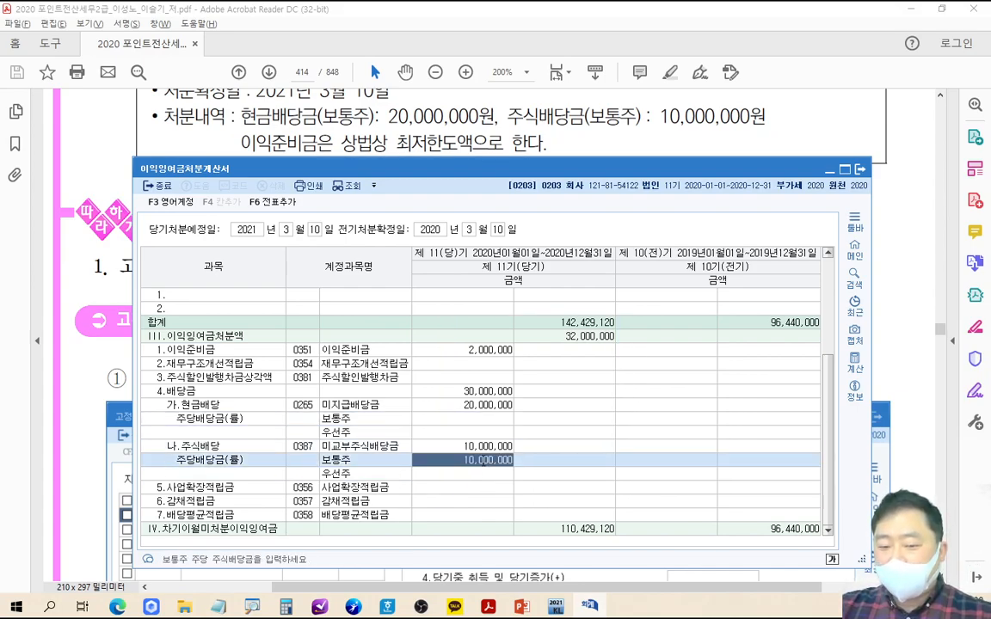
pyautogui.press('Return')
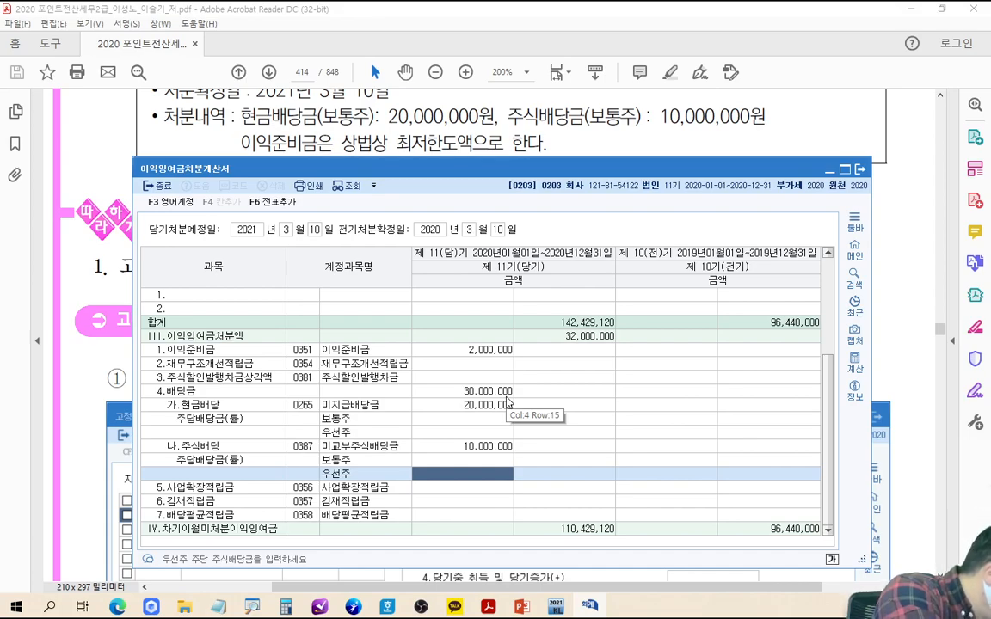
# Step: Go to page 420 of the textbook PDF and frame the 현금배당 and 주식배당 rows in the completed statement
pyautogui.click(313, 72)
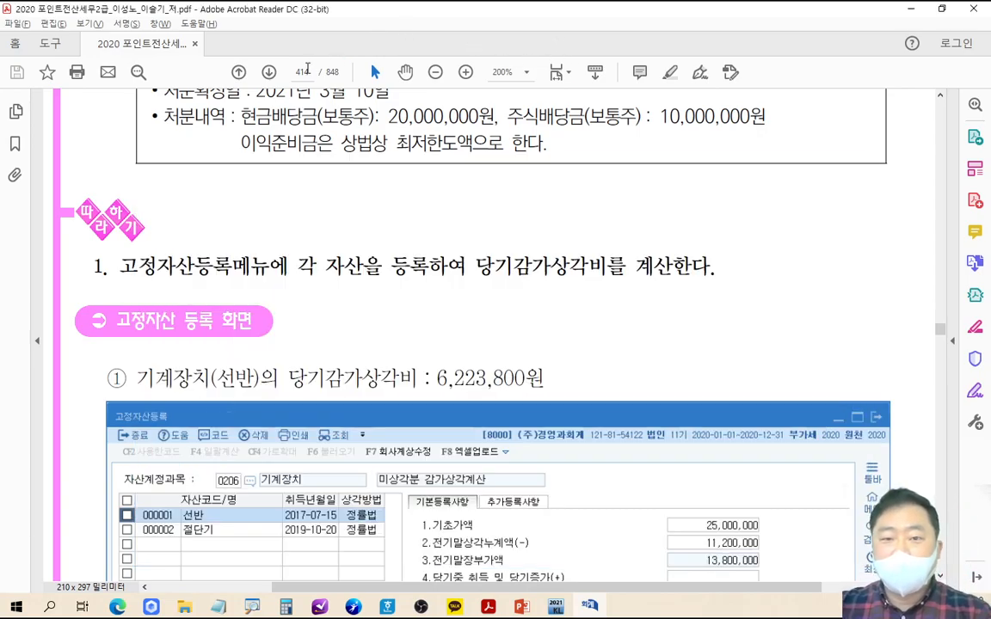
pyautogui.write('420')
pyautogui.press('Return')
pyautogui.scroll(-10, 649, 290)
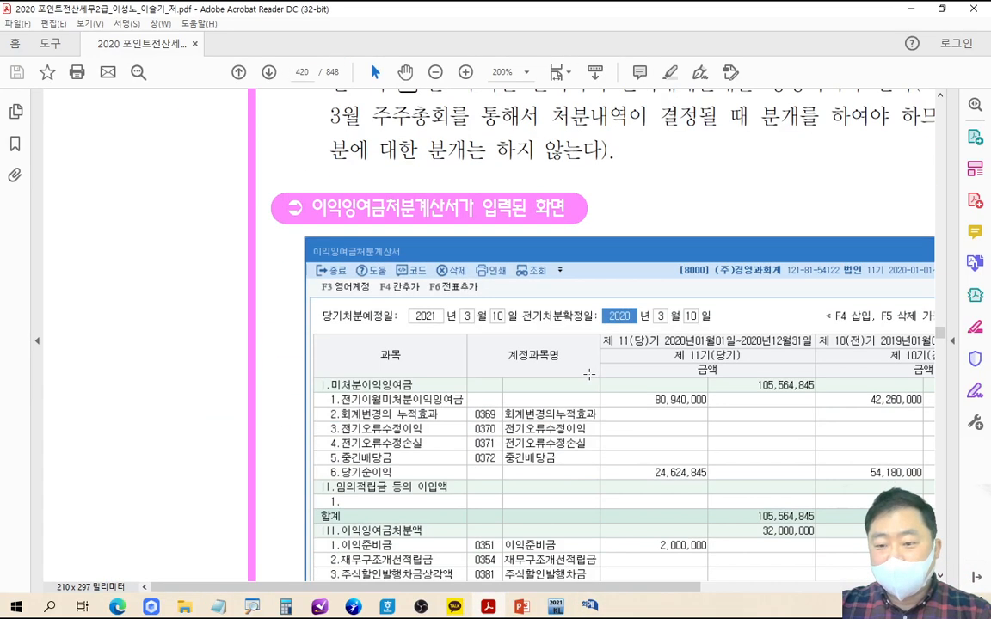
pyautogui.moveTo(649, 290); pyautogui.dragTo(580, 221)
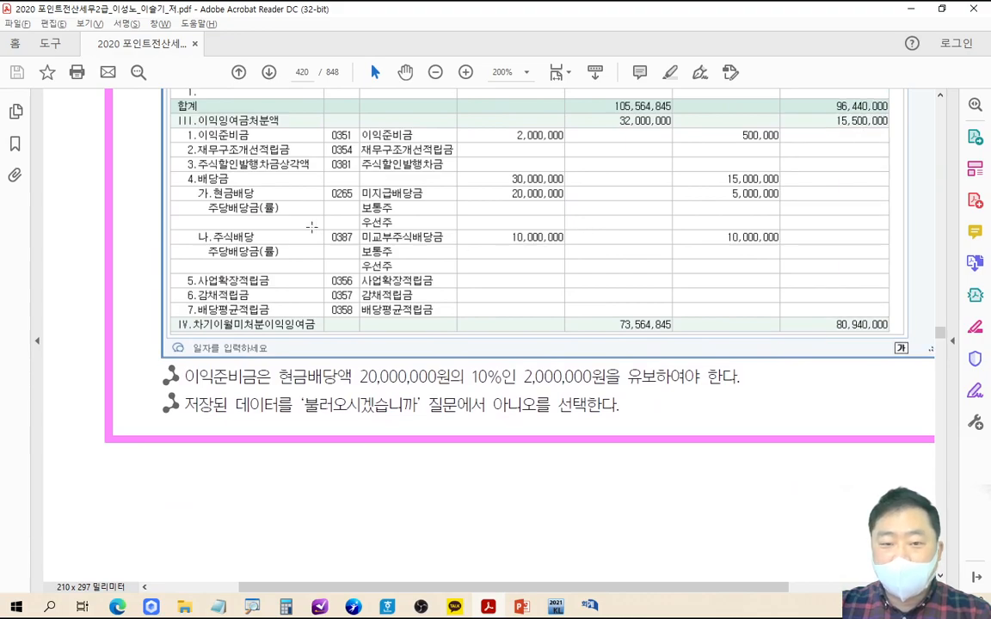
pyautogui.moveTo(193, 183); pyautogui.dragTo(566, 203)
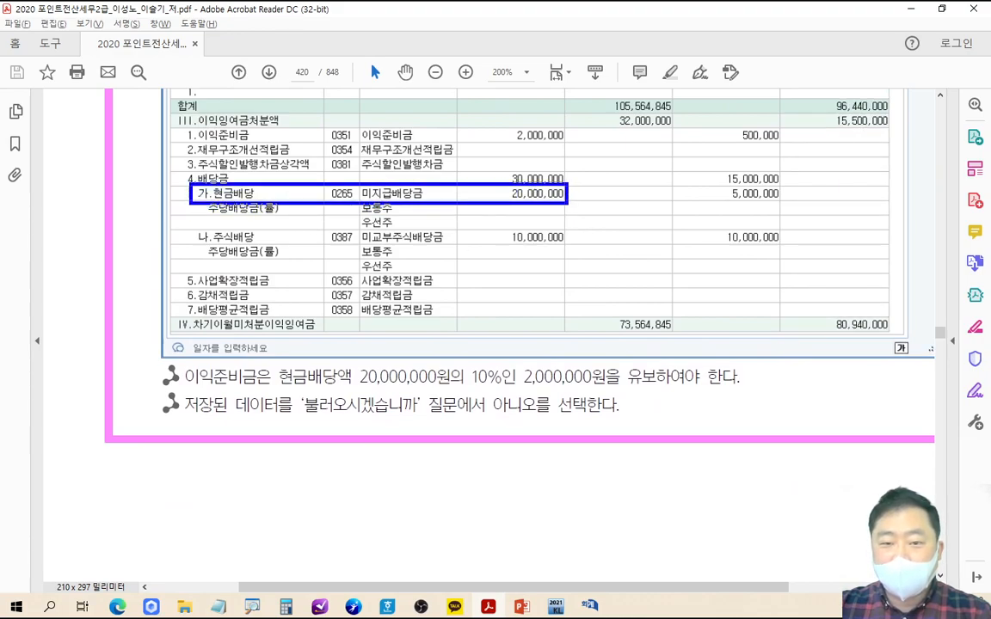
pyautogui.moveTo(192, 229)
pyautogui.mouseDown()
pyautogui.moveTo(327, 250)
pyautogui.moveTo(569, 249)
pyautogui.mouseUp()
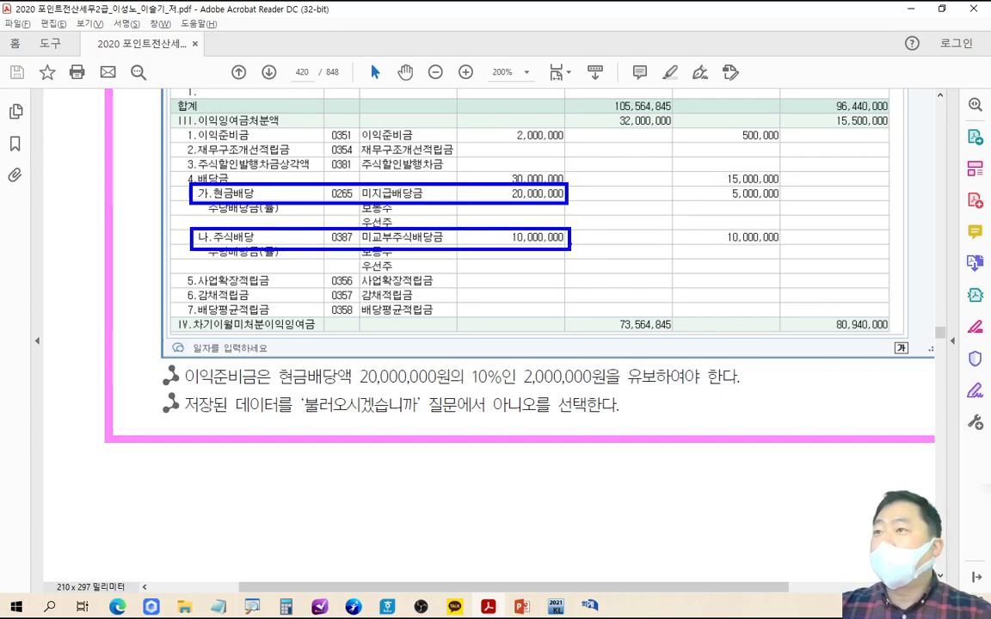
pyautogui.press('Escape')
# Step: Switch back to the accounting program's 이익잉여금처분계산서 window and move it higher on the screen
pyautogui.click(598, 606)
pyautogui.moveTo(612, 173); pyautogui.dragTo(647, 88)
pyautogui.hotkey('ctrl', '1')
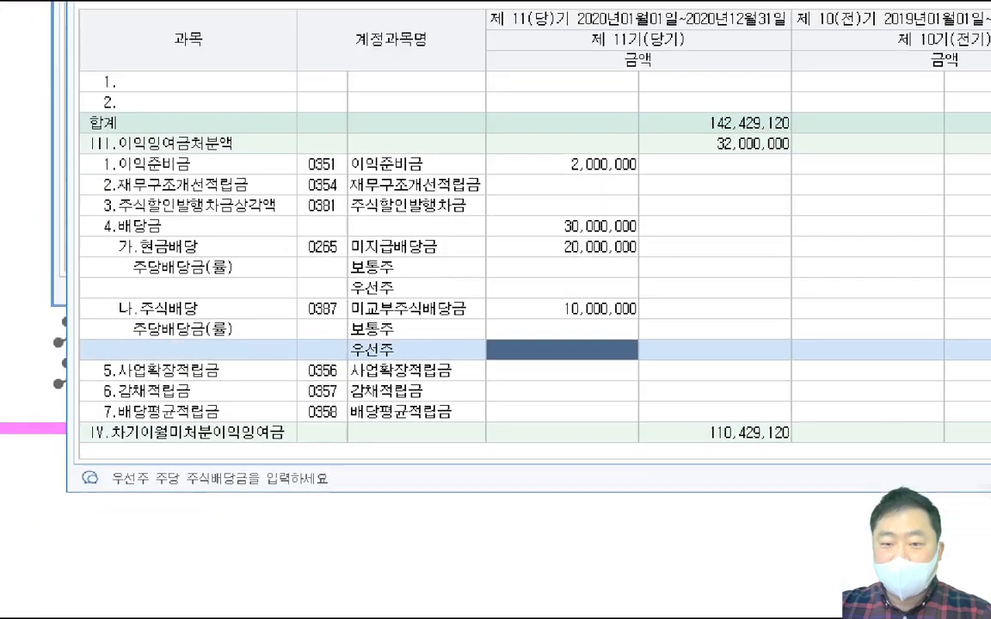
pyautogui.click(370, 503)
pyautogui.press('Escape')
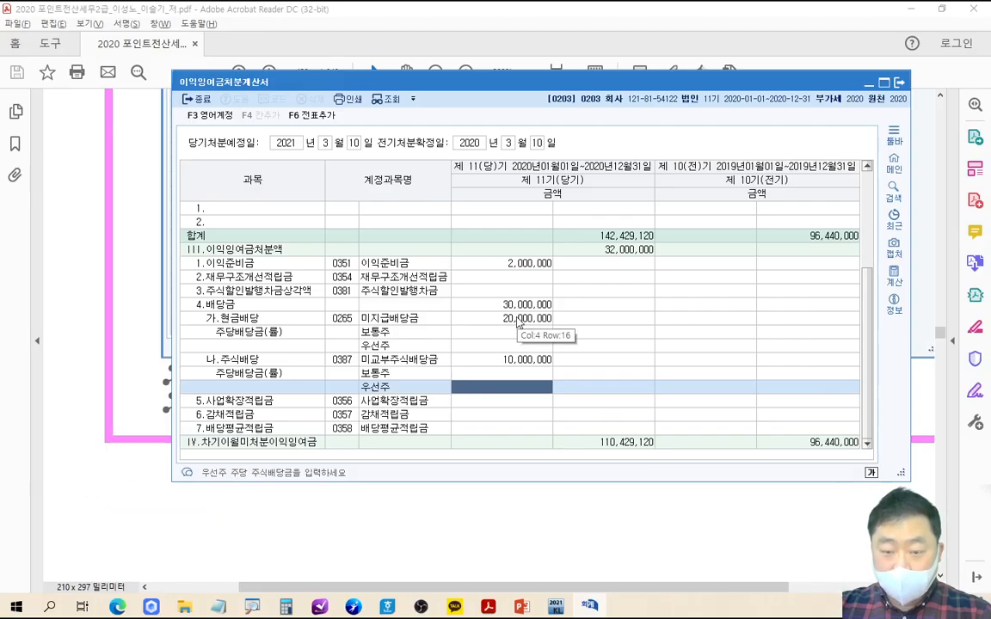
# Step: Set the 현금배당 amount to 0 and enter 20,000,000 in the 보통주 per-share row below it
pyautogui.hotkey('ctrl', '1')
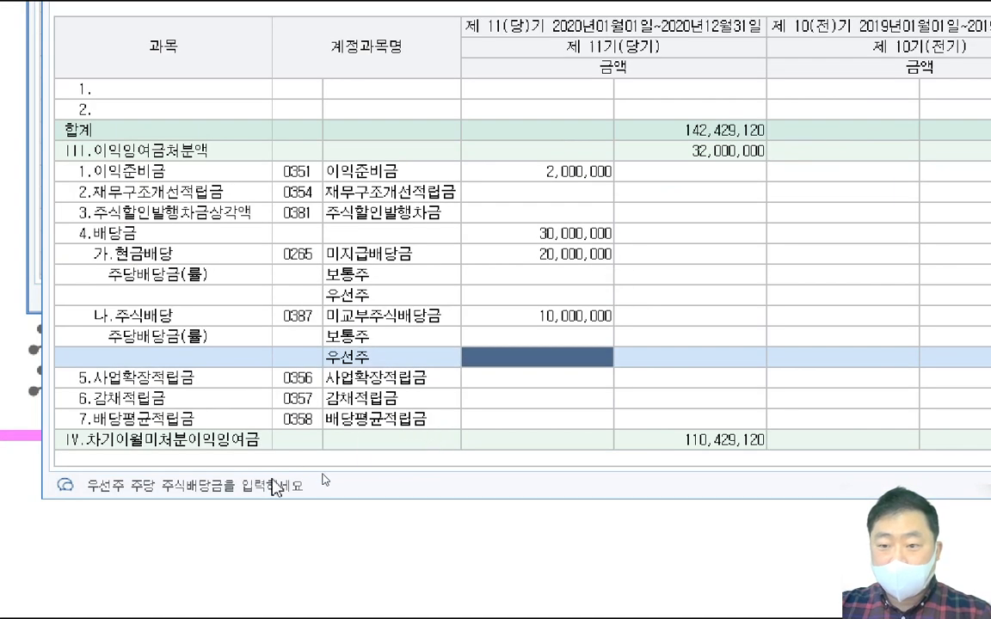
pyautogui.click(519, 258)
pyautogui.write('0')
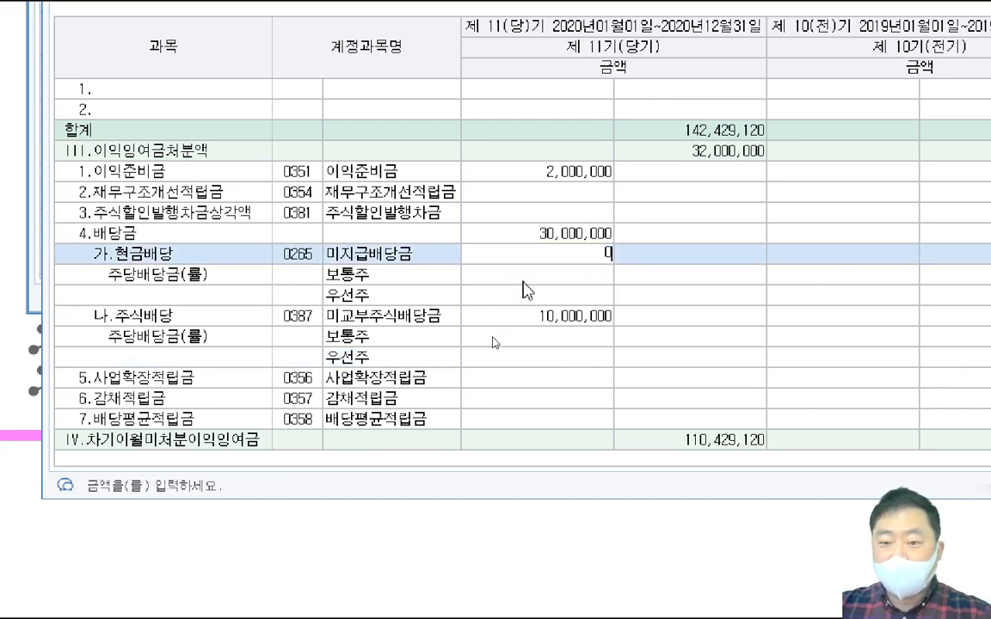
pyautogui.press('Return')
pyautogui.write('20000000')
pyautogui.press('Return')
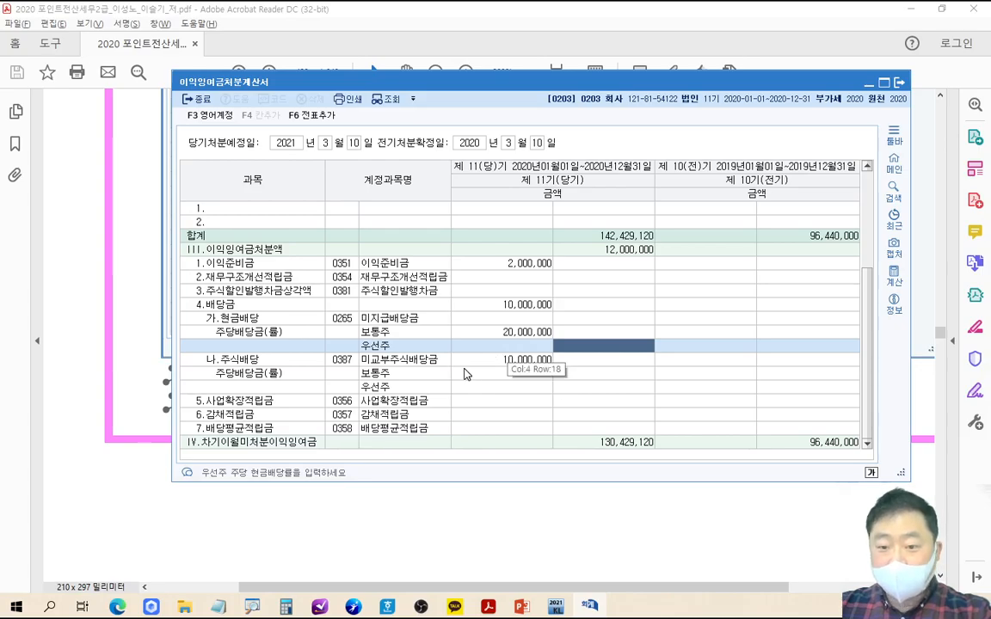
# Step: Clear the 보통주 per-share amount under the cash dividend and enter 20,000,000 as the 현금배당 amount
pyautogui.hotkey('ctrl', '4')
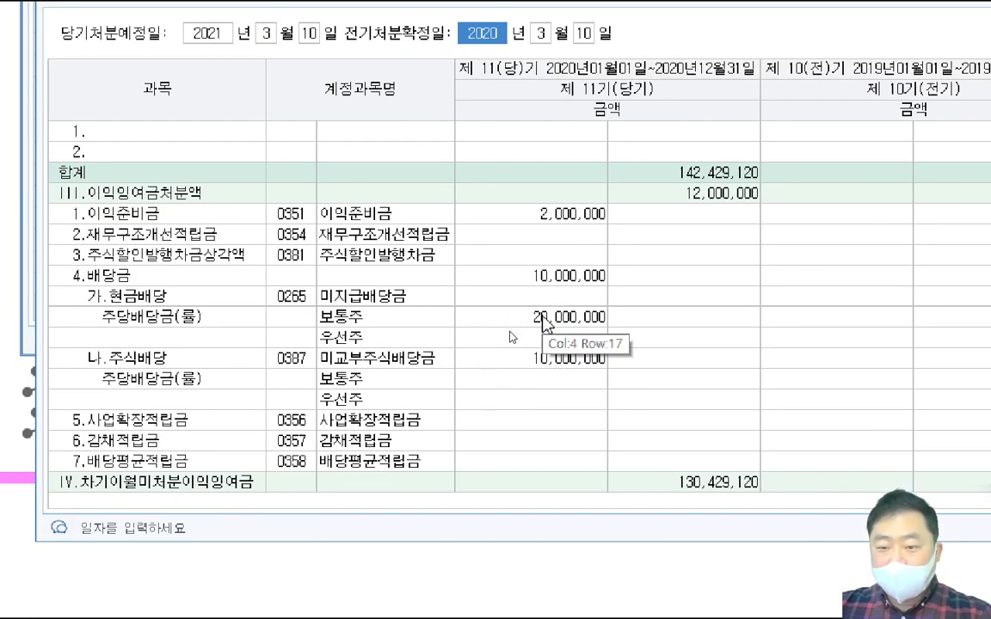
pyautogui.click(543, 316)
pyautogui.write('0')
pyautogui.press('Return')
pyautogui.click(565, 296)
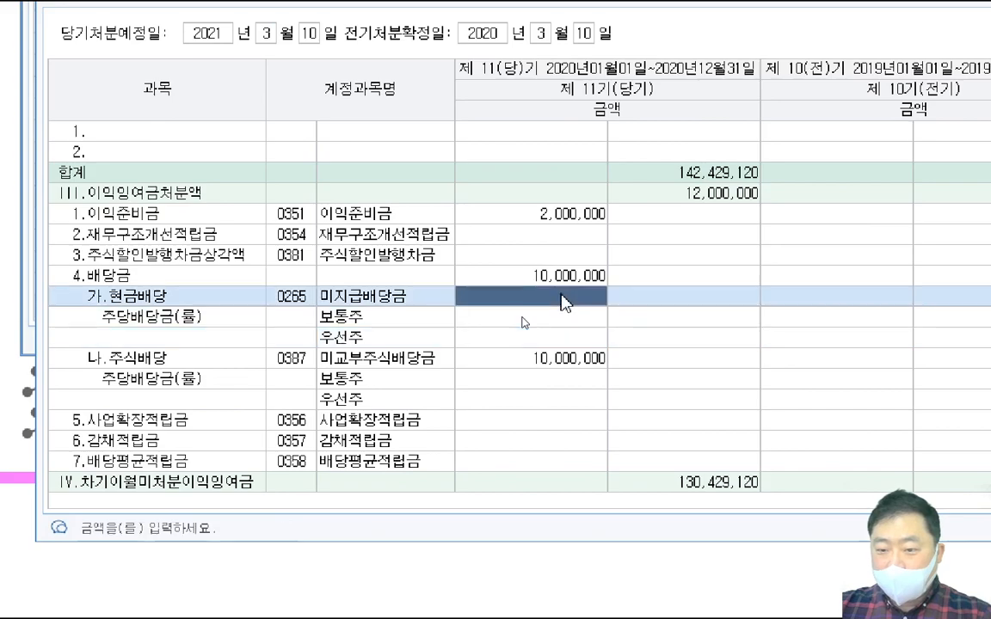
pyautogui.write('20000000')
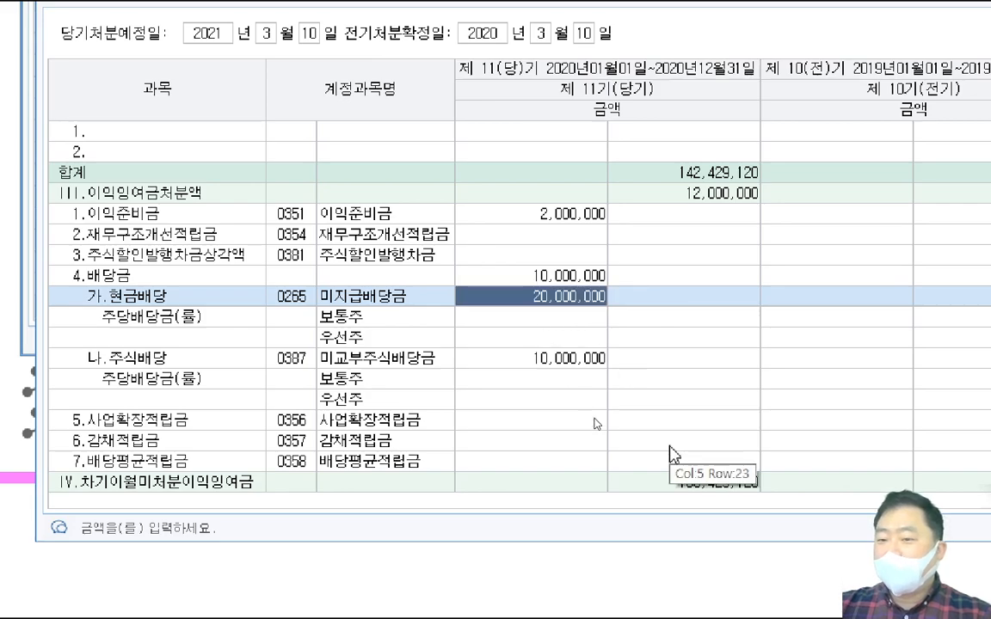
pyautogui.press('Return')
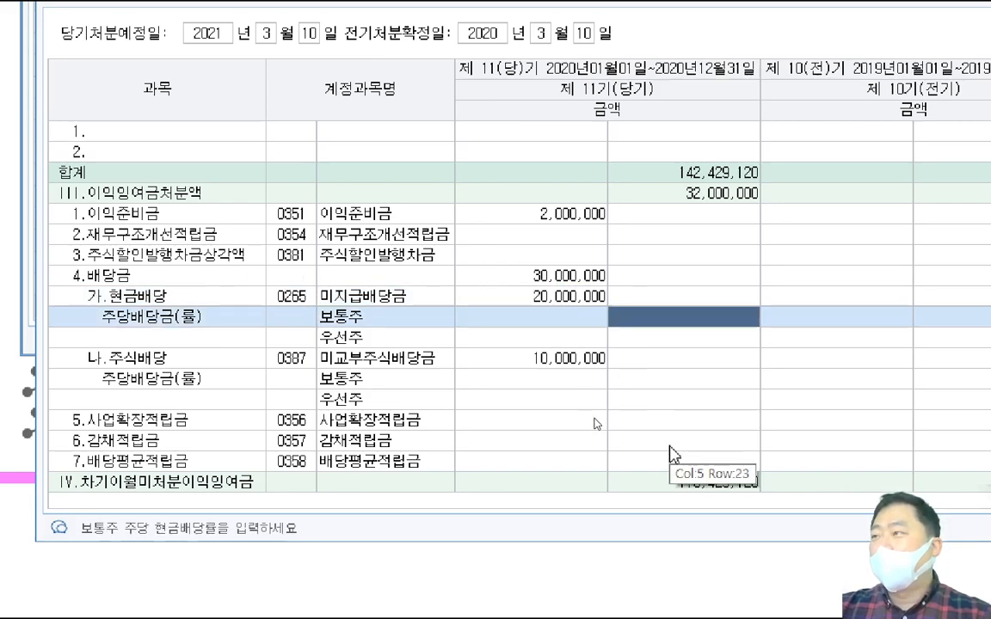
# Step: Set the 현금배당 amount to 0 and put 20,000,000 in the 보통주 per-share row beneath it instead
pyautogui.click(550, 296)
pyautogui.write('0')
pyautogui.press('Return')
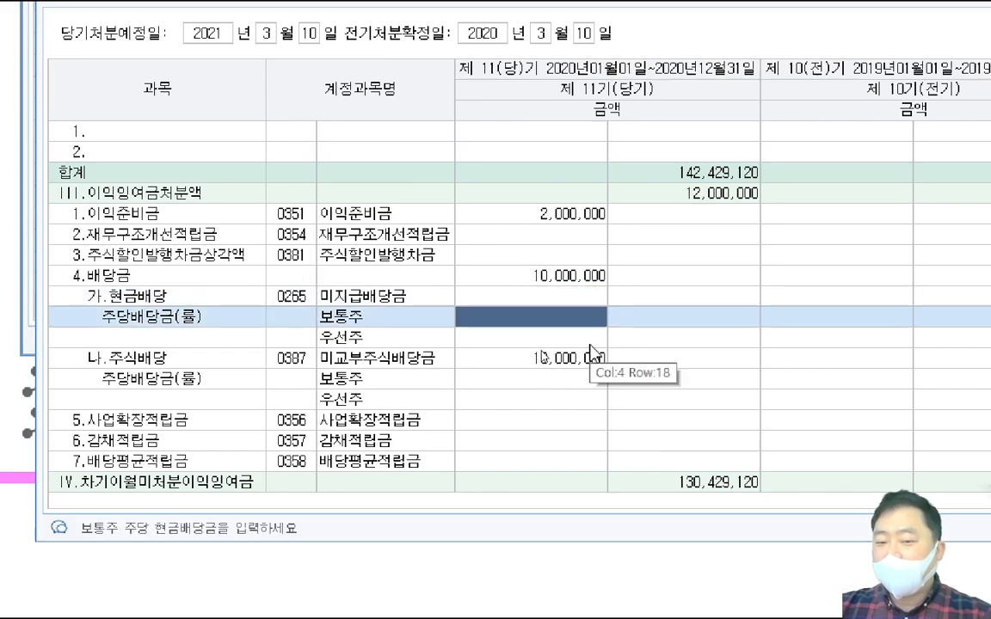
pyautogui.write('20000000')
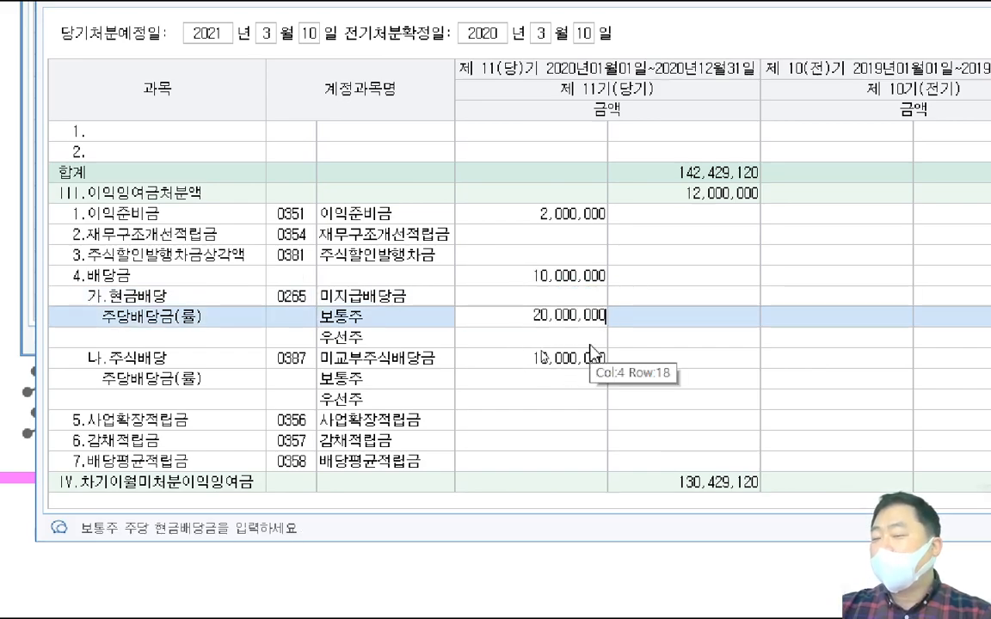
pyautogui.press('Return')
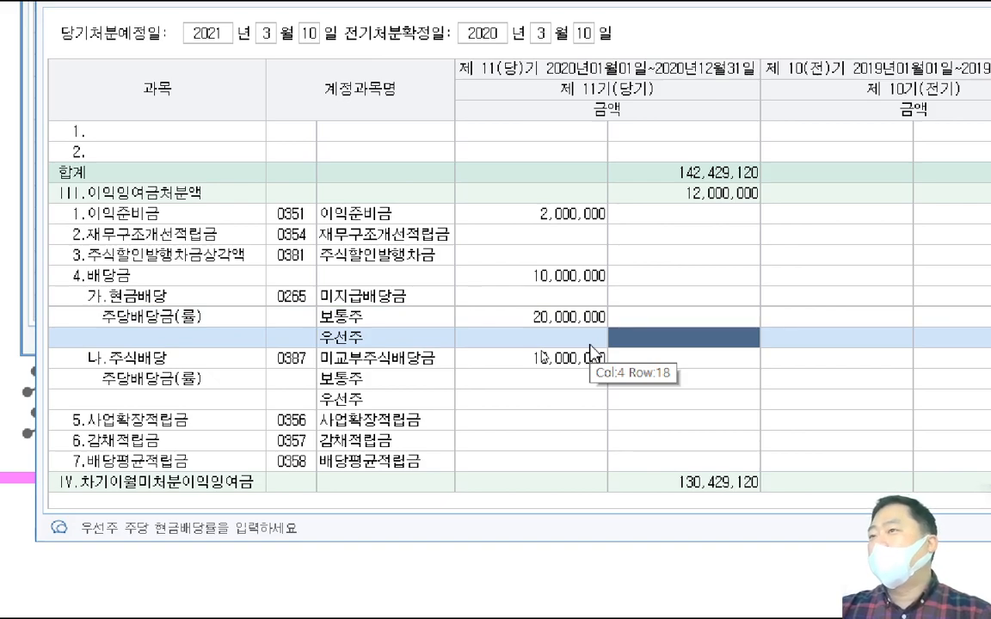
pyautogui.press('Up')
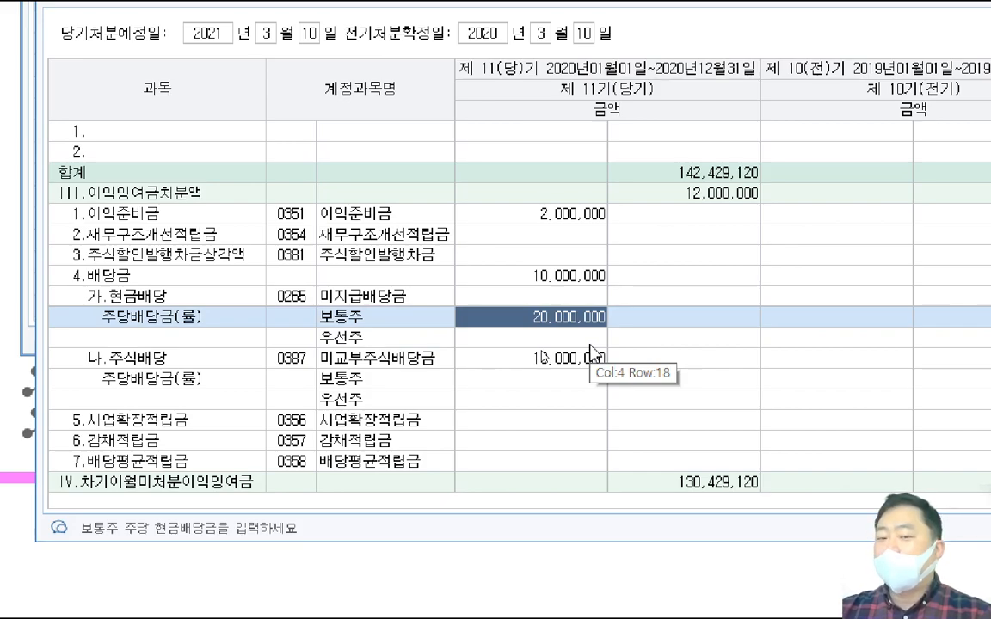
# Step: Set the 주식배당 amount to 0 and enter 10,000,000 in the 보통주 per-share row under it
pyautogui.click(585, 357)
pyautogui.write('0')
pyautogui.press('Return')
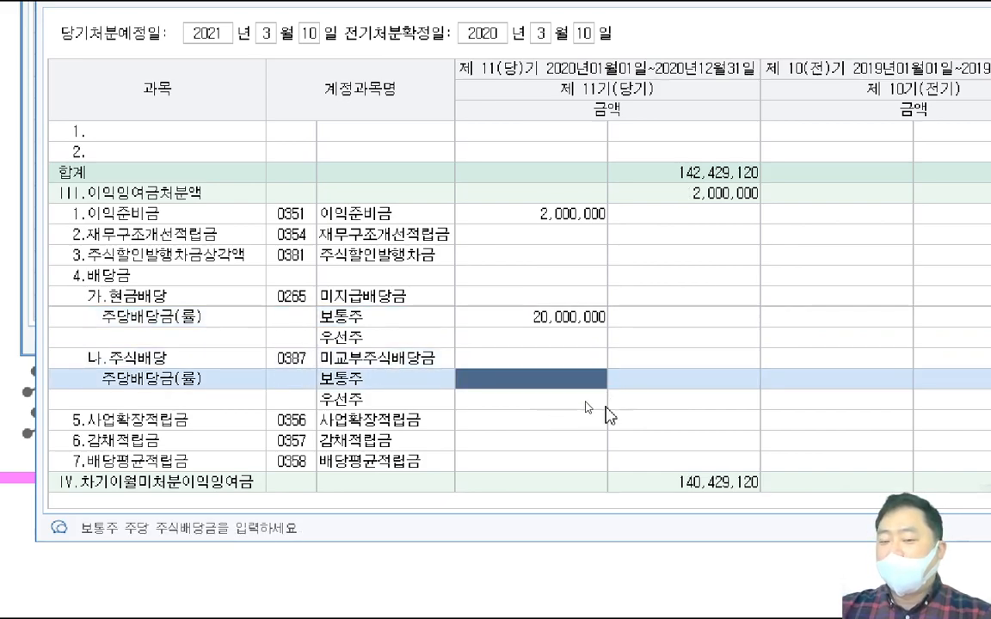
pyautogui.write('10000000')
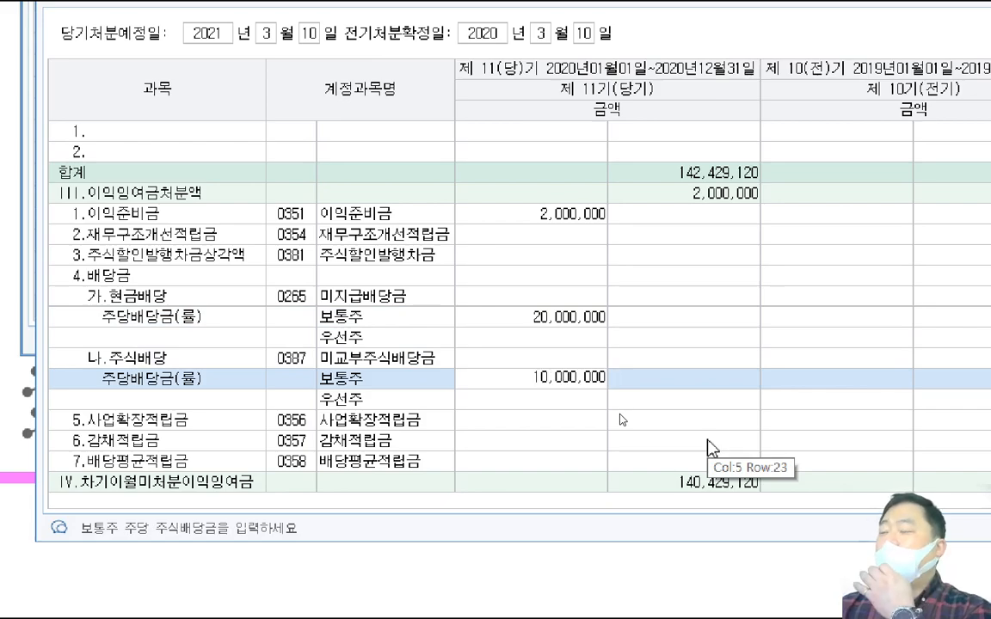
pyautogui.press('Return')
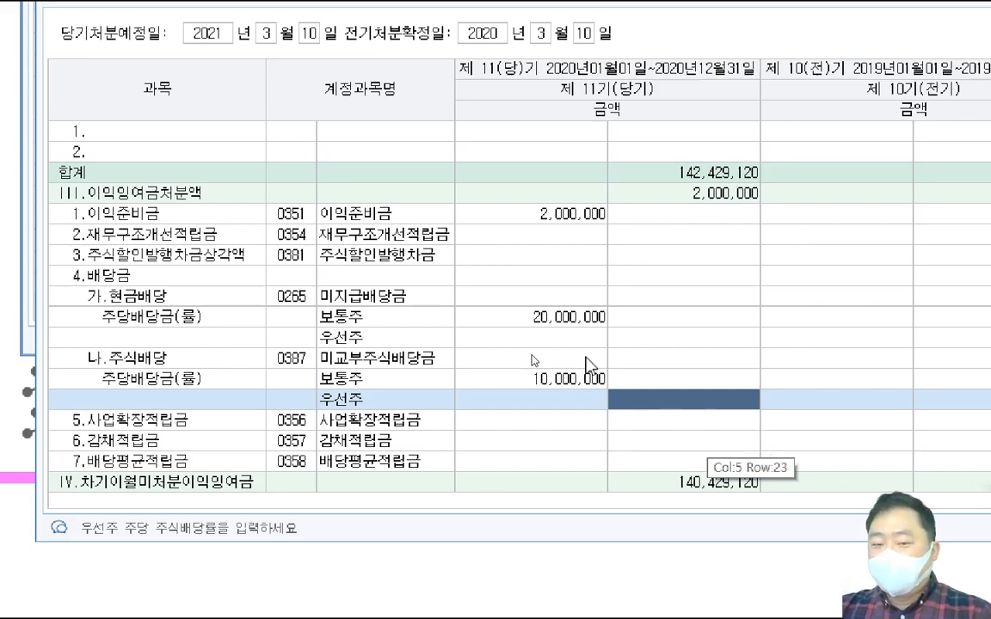
# Step: Compare the dividend rows with their per-share rows, and clear the 보통주 amounts under both the cash and stock dividends
pyautogui.click(548, 297)
pyautogui.click(549, 361)
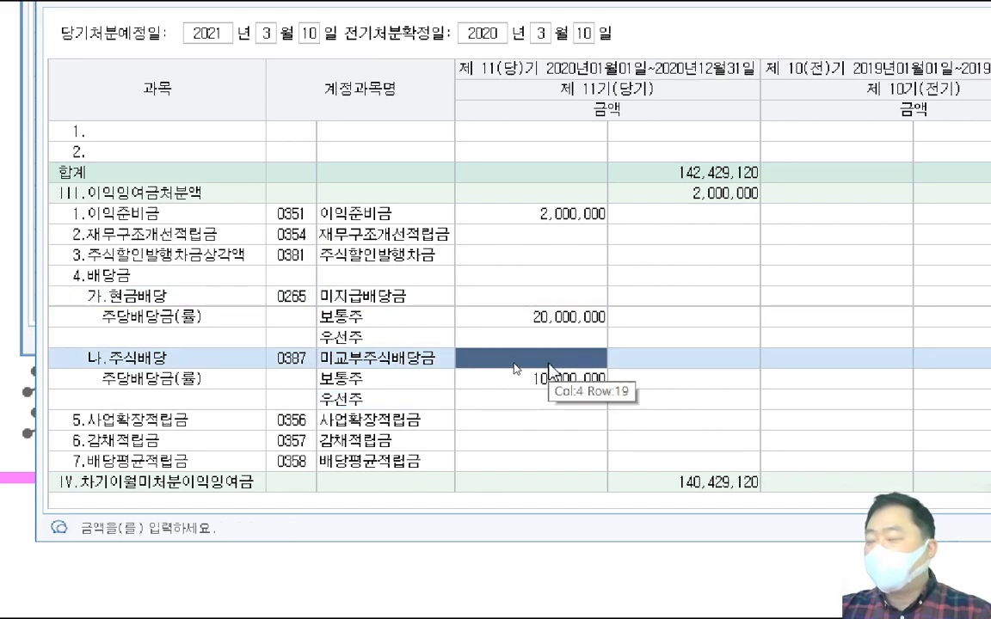
pyautogui.click(549, 300)
pyautogui.click(552, 320)
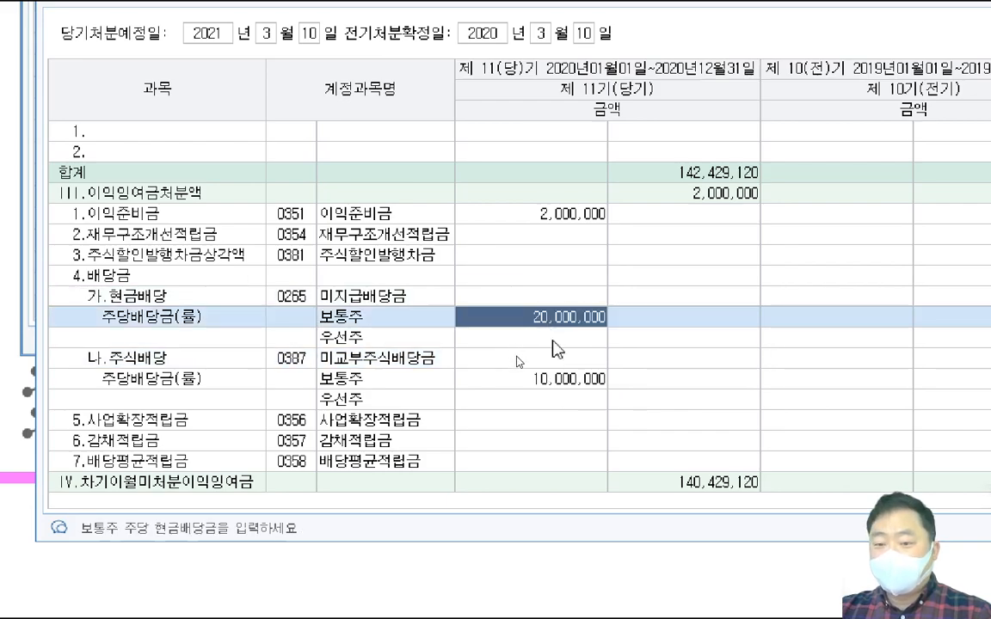
pyautogui.press('Delete')
pyautogui.press('Return')
pyautogui.press('Return')
pyautogui.press('Return')
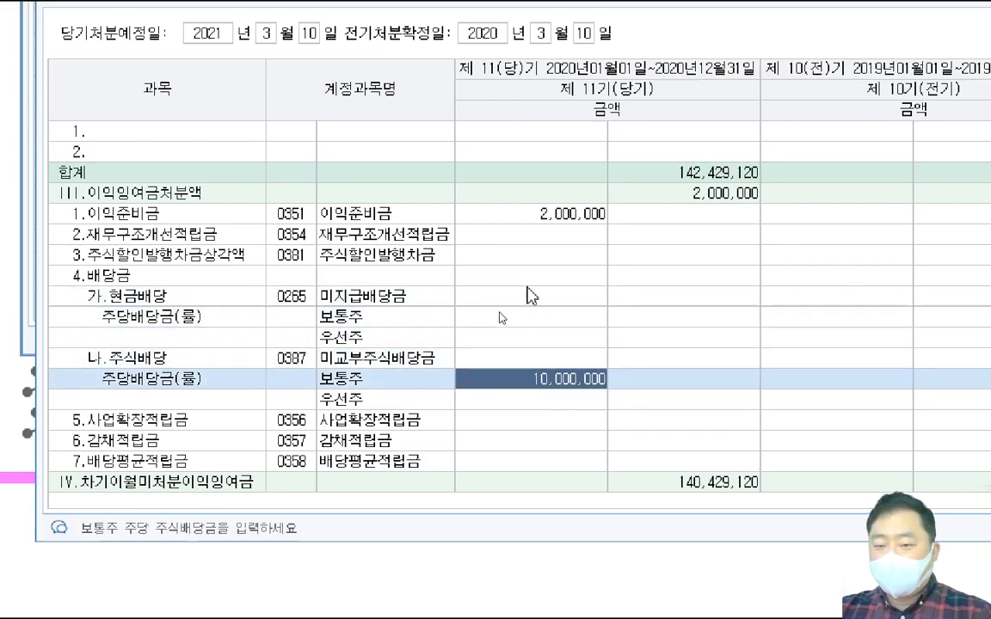
pyautogui.press('Delete')
pyautogui.press('Return')
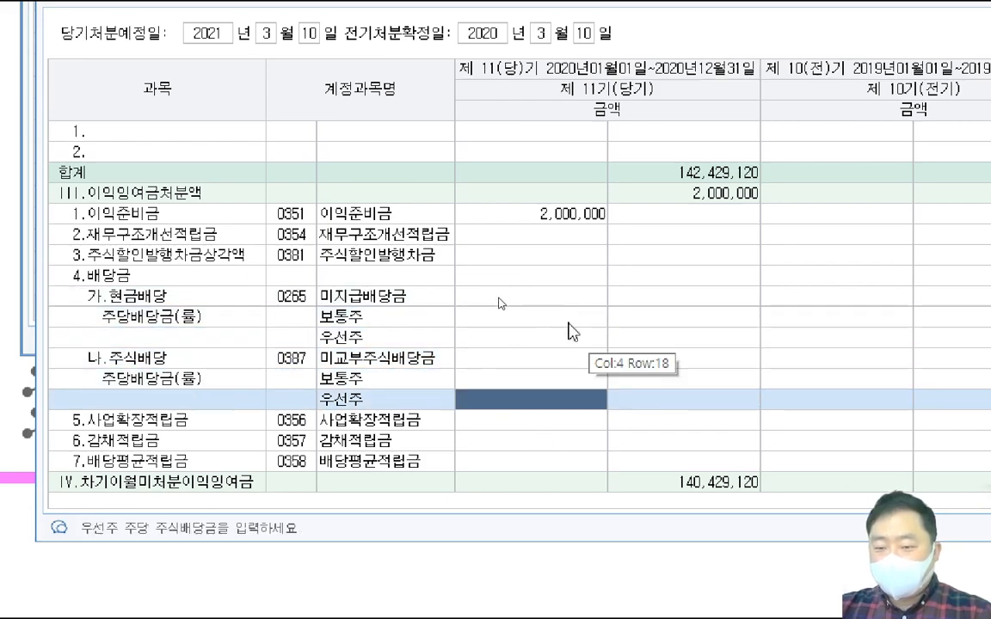
# Step: Enter current-period dividends of 20,000,000 for 현금배당 and 10,000,000 for 주식배당
pyautogui.click(524, 299)
pyautogui.write('20000000')
pyautogui.press('Return')
pyautogui.press('Return')
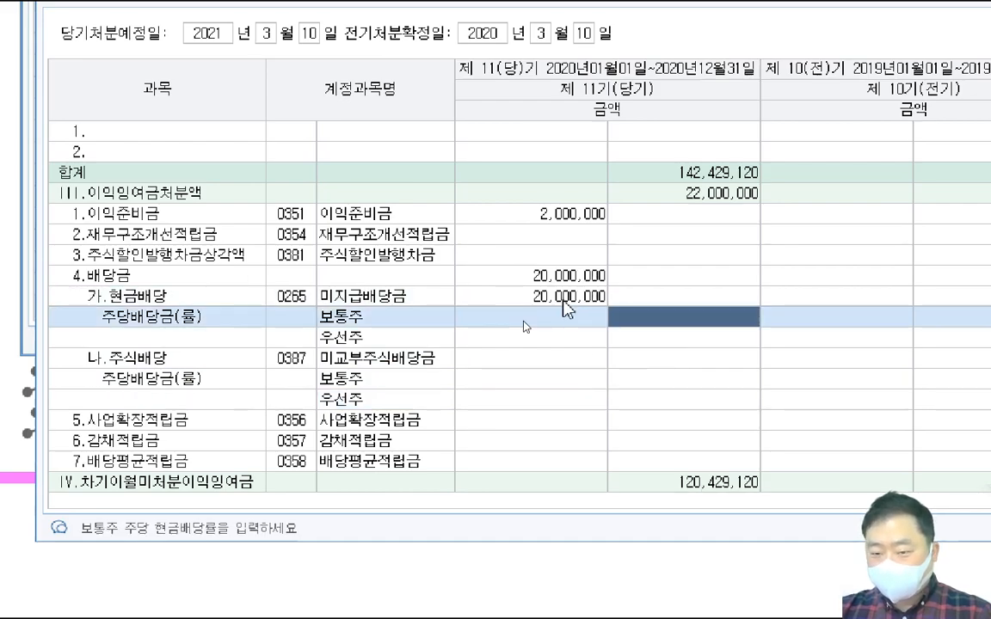
pyautogui.press('Return')
pyautogui.write('10000000')
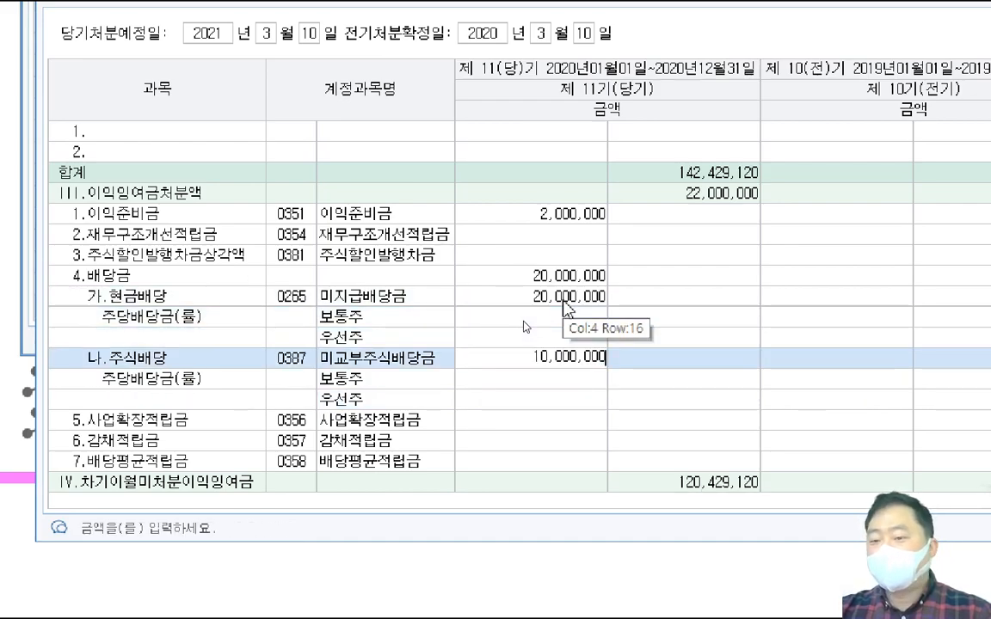
pyautogui.press('Return')
# Step: Fill the 보통주 per-share rows with 20,000,000 under the cash dividend and 10,000,000 under the stock dividend
pyautogui.click(523, 318)
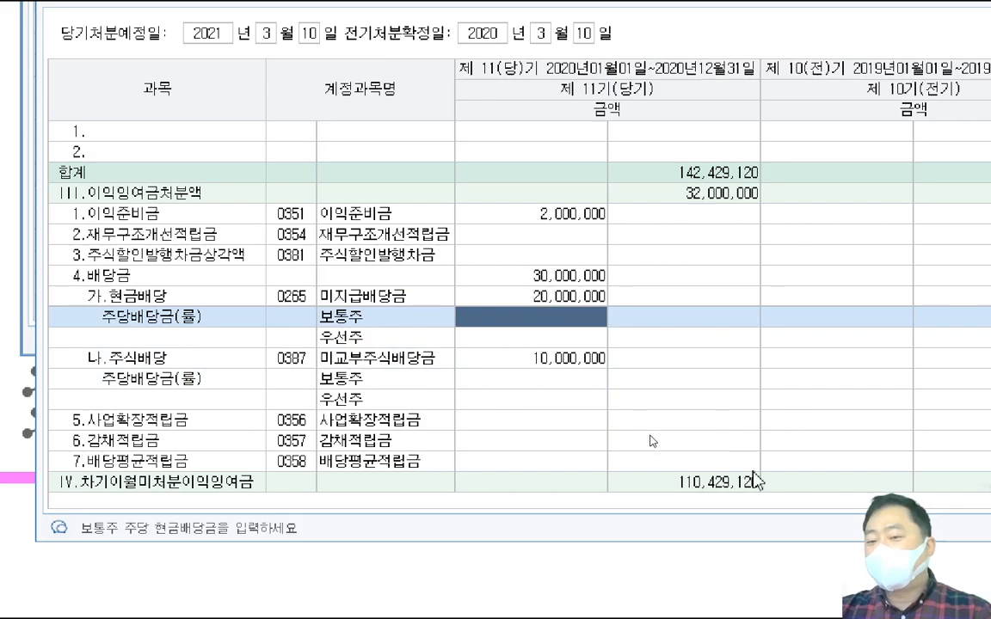
pyautogui.write('20000000')
pyautogui.press('Return')
pyautogui.click(578, 383)
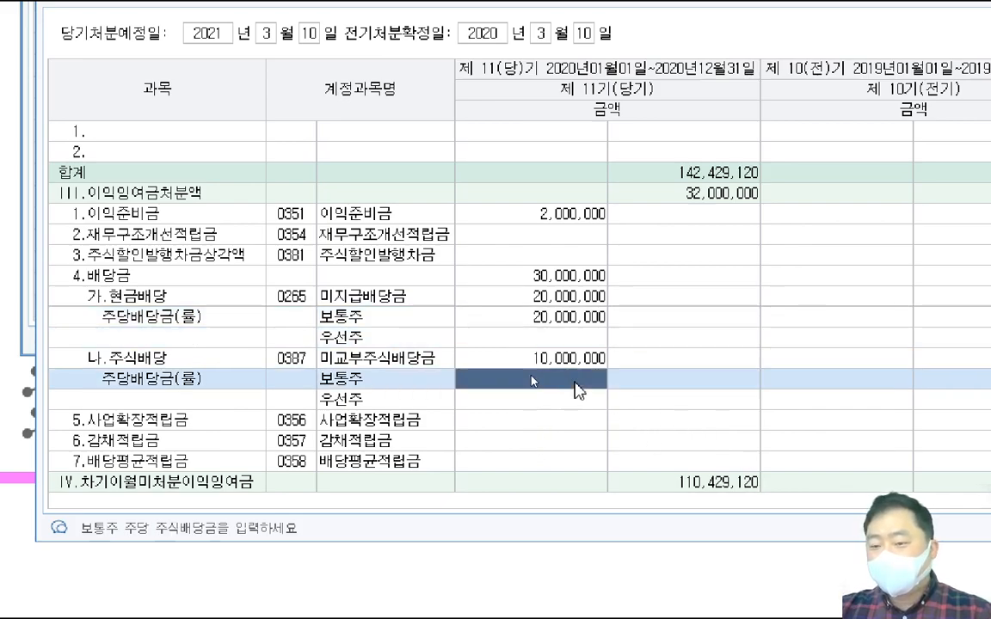
pyautogui.write('10000000')
pyautogui.press('Return')
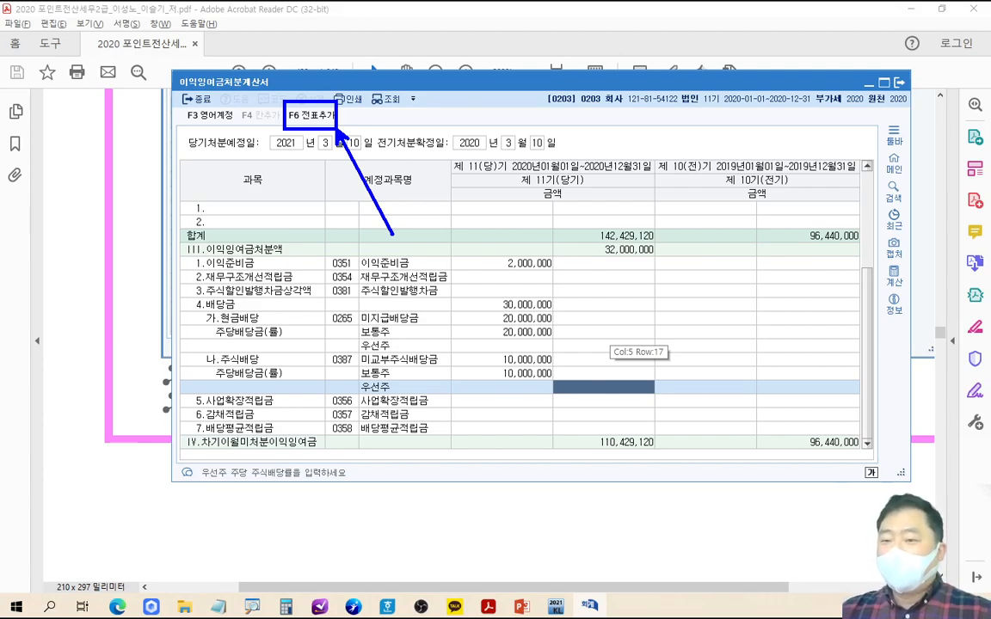
# Step: Sketch a diagram over the statement linking a circled 이월 to a crossed-out circle of lines labelled 미처분
pyautogui.moveTo(699, 255); pyautogui.dragTo(698, 305)
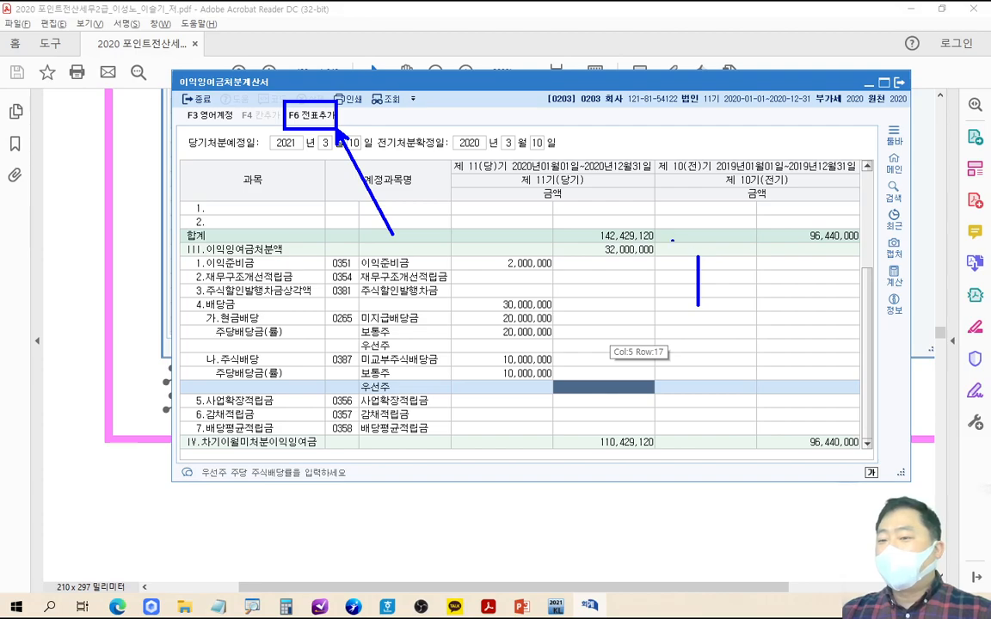
pyautogui.moveTo(587, 258)
pyautogui.mouseDown()
pyautogui.moveTo(582, 271)
pyautogui.moveTo(594, 276)
pyautogui.moveTo(621, 268)
pyautogui.moveTo(637, 277)
pyautogui.mouseUp()
pyautogui.moveTo(621, 234)
pyautogui.mouseDown()
pyautogui.moveTo(580, 284)
pyautogui.moveTo(633, 240)
pyautogui.mouseUp()
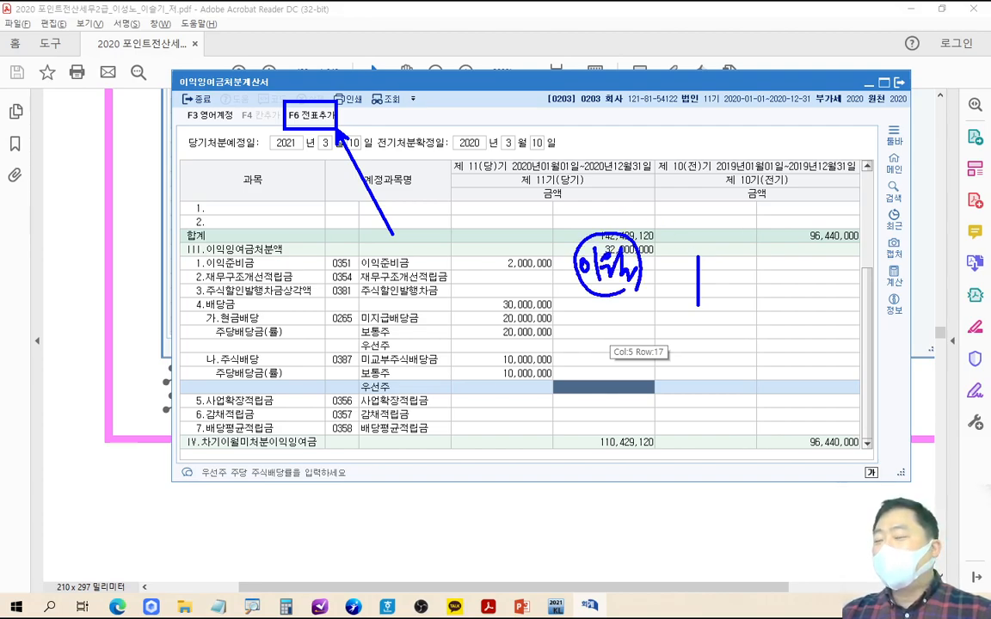
pyautogui.moveTo(645, 277)
pyautogui.mouseDown()
pyautogui.moveTo(727, 270)
pyautogui.moveTo(714, 281)
pyautogui.moveTo(713, 326)
pyautogui.mouseUp()
pyautogui.moveTo(747, 261); pyautogui.dragTo(795, 260)
pyautogui.moveTo(753, 290); pyautogui.dragTo(790, 289)
pyautogui.moveTo(757, 322); pyautogui.dragTo(792, 320)
pyautogui.moveTo(718, 320); pyautogui.dragTo(778, 335)
pyautogui.moveTo(717, 277)
pyautogui.mouseDown()
pyautogui.moveTo(821, 309)
pyautogui.moveTo(757, 341)
pyautogui.moveTo(701, 343)
pyautogui.moveTo(684, 364)
pyautogui.mouseUp()
pyautogui.moveTo(763, 231)
pyautogui.mouseDown()
pyautogui.moveTo(780, 229)
pyautogui.moveTo(778, 217)
pyautogui.mouseUp()
pyautogui.moveTo(779, 204); pyautogui.dragTo(770, 217)
pyautogui.moveTo(755, 351); pyautogui.dragTo(766, 370)
pyautogui.moveTo(771, 344)
pyautogui.mouseDown()
pyautogui.moveTo(771, 372)
pyautogui.moveTo(793, 368)
pyautogui.mouseUp()
pyautogui.moveTo(797, 343)
pyautogui.mouseDown()
pyautogui.moveTo(799, 369)
pyautogui.moveTo(818, 346)
pyautogui.mouseUp()
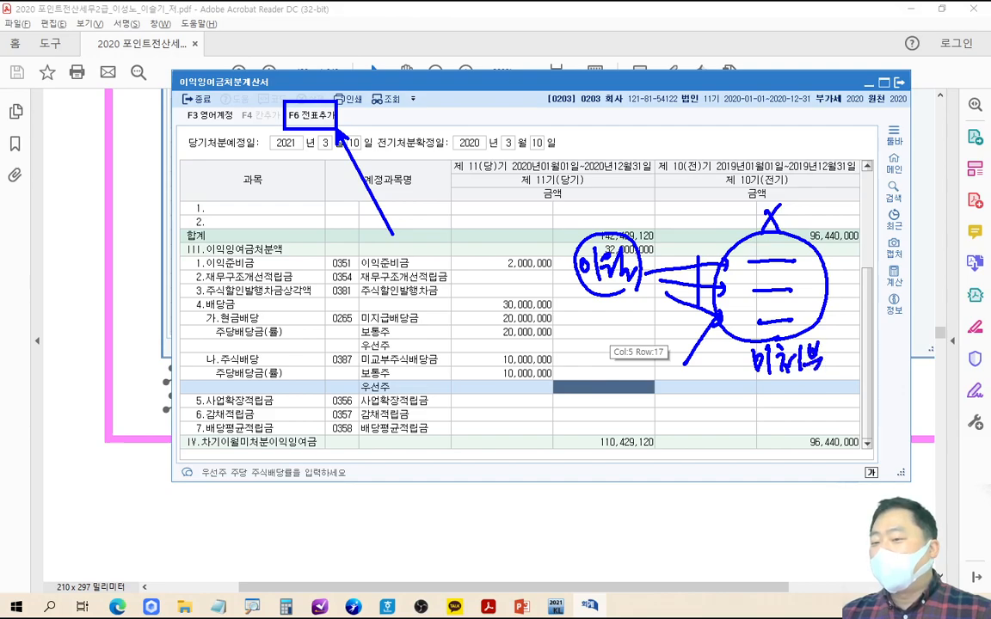
# Step: Erase the annotations and add the statement's closing entries to the general vouchers with 전표추가, acknowledging the notice
pyautogui.press('Escape')
pyautogui.press('F6')
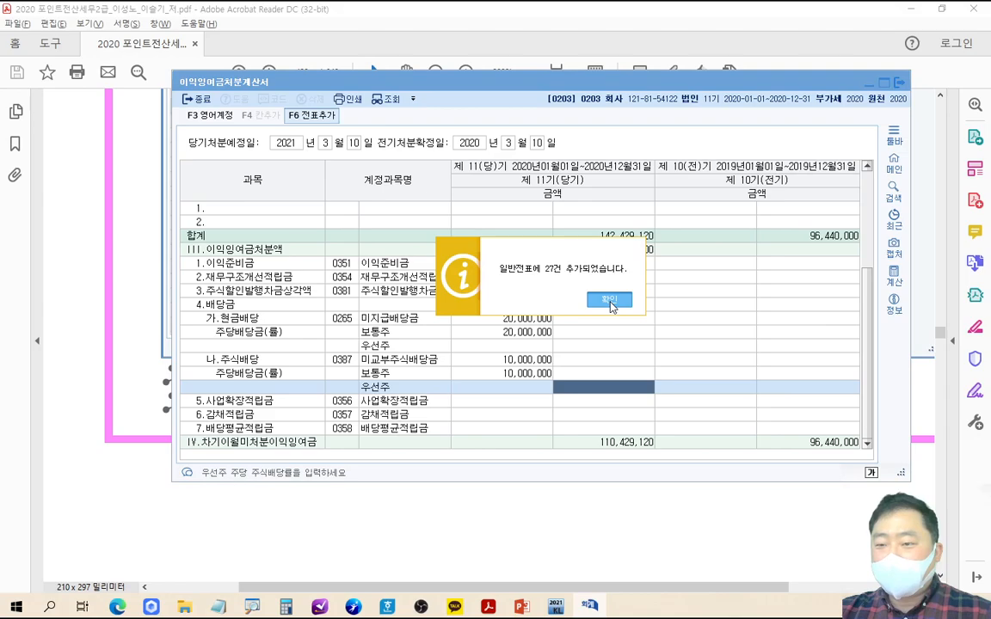
pyautogui.click(607, 300)
# Step: Open 일반전표입력 and load the vouchers dated December 31, 2020
pyautogui.click(413, 99)
pyautogui.moveTo(470, 116)
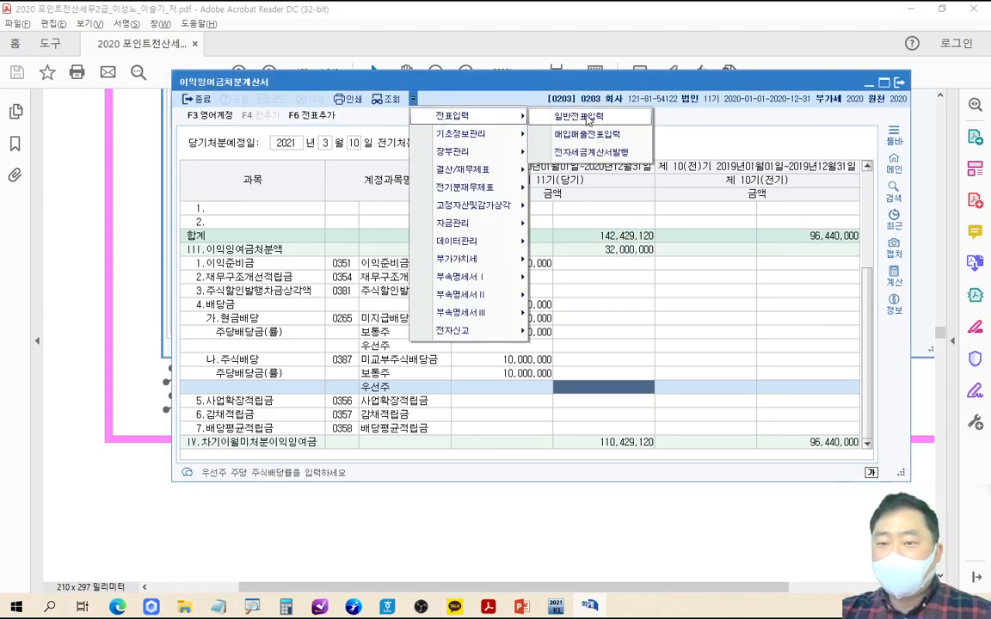
pyautogui.click(587, 115)
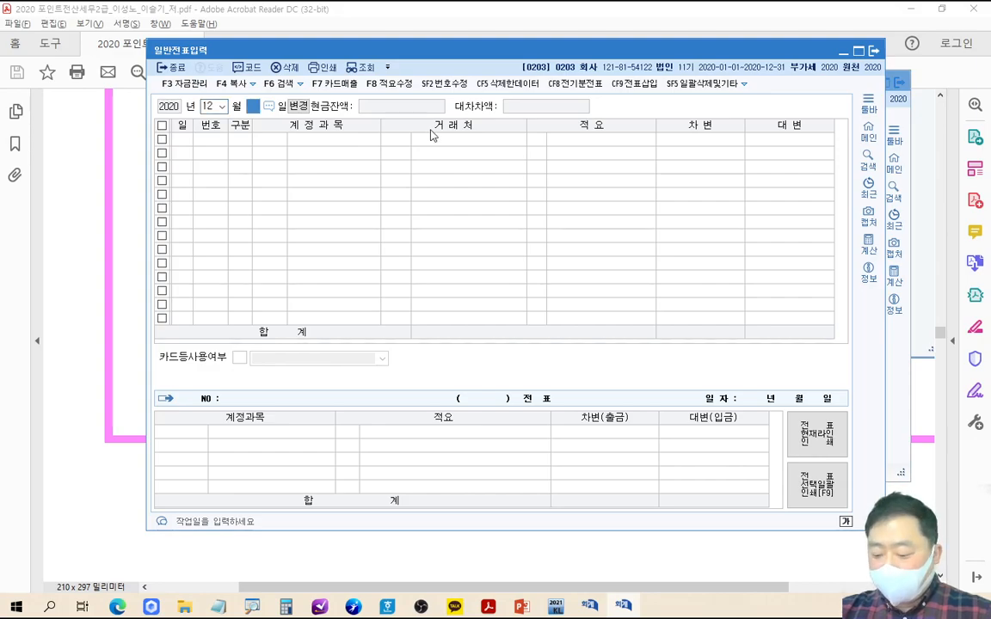
pyautogui.write('31')
pyautogui.press('Return')
# Step: Inspect closing voucher 00014 and profit-and-loss transfer voucher 00025, circling their 결산 and 손익 labels
pyautogui.scroll(5, 446, 166)
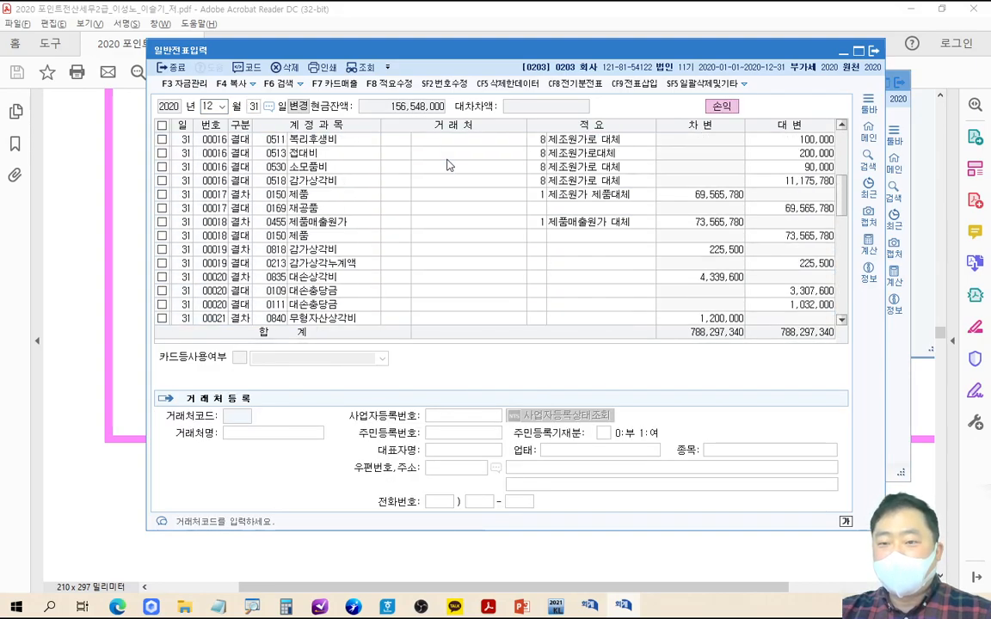
pyautogui.click(469, 166)
pyautogui.moveTo(694, 85); pyautogui.dragTo(744, 121)
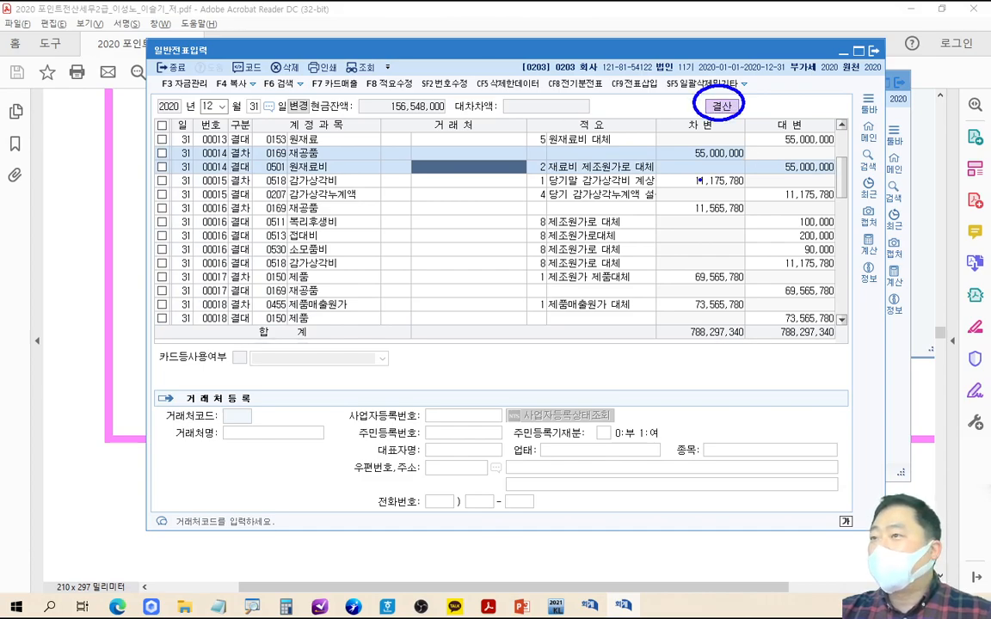
pyautogui.scroll(-5, 568, 209)
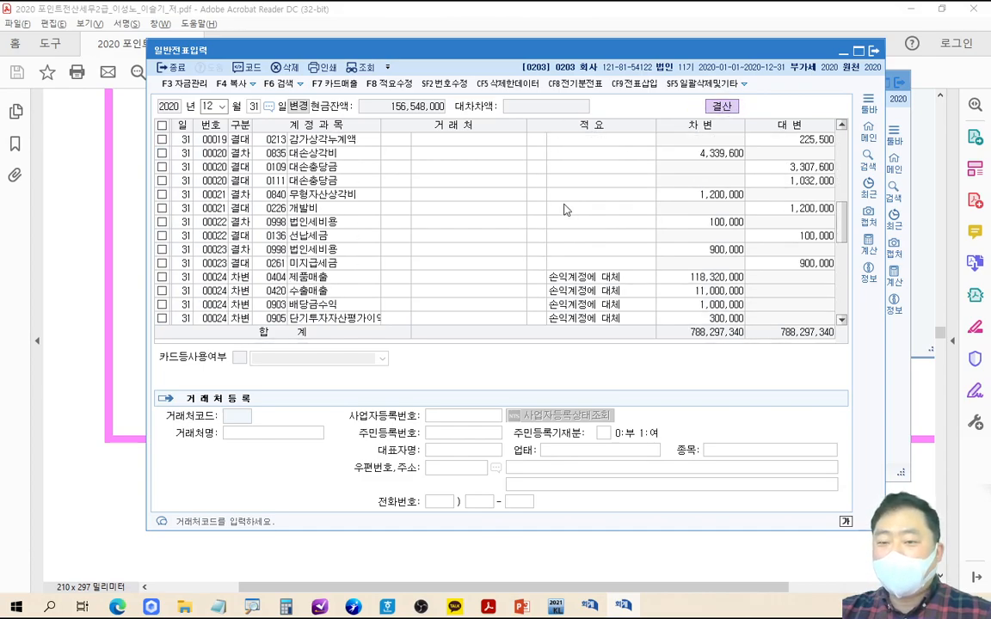
pyautogui.click(513, 210)
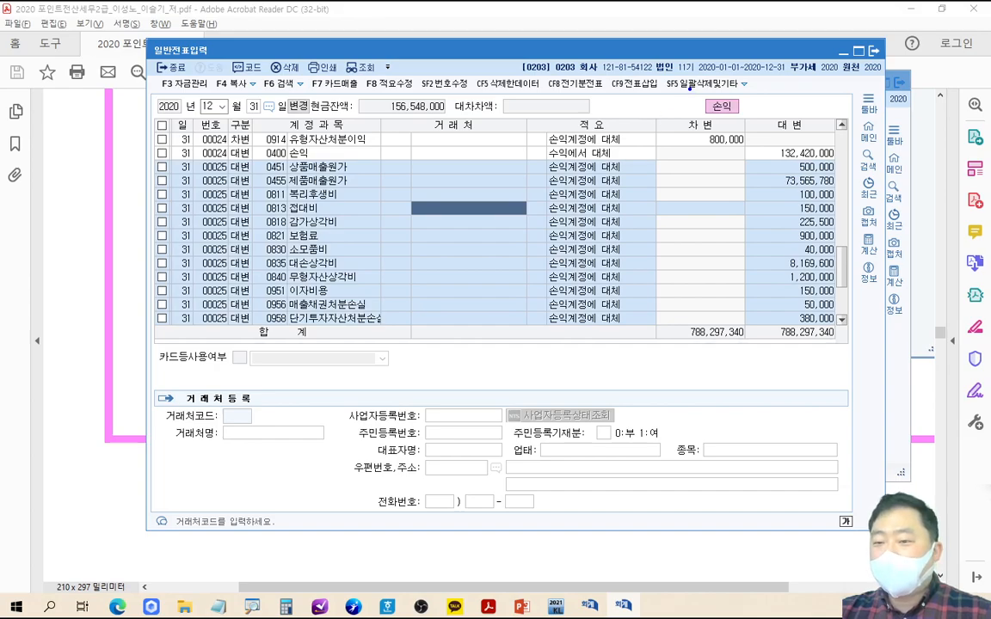
pyautogui.moveTo(690, 86); pyautogui.dragTo(694, 91)
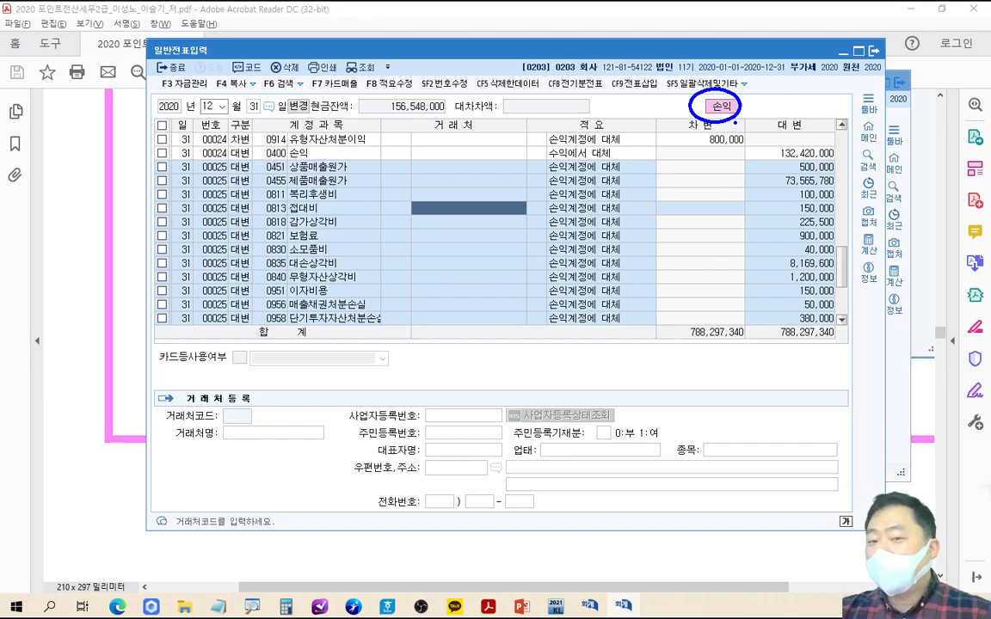
# Step: Compare the 이월이익잉여금 and 미처분이익잉여금 transfer lines of vouchers 00026 and 00027 at the end of the list
pyautogui.scroll(-3, 488, 254)
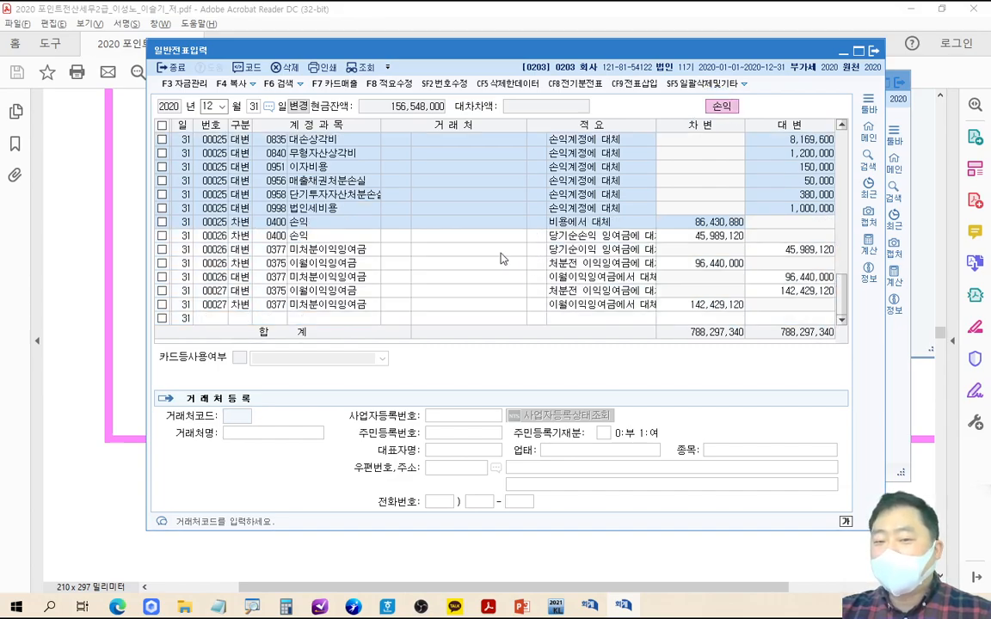
pyautogui.click(500, 254)
pyautogui.click(497, 302)
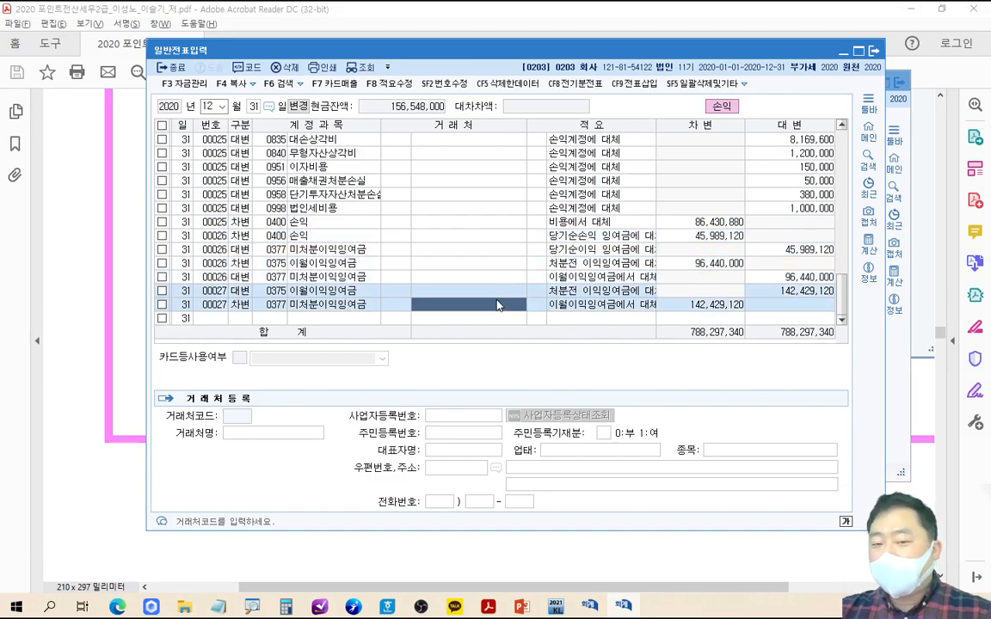
pyautogui.click(498, 251)
pyautogui.click(503, 296)
pyautogui.click(516, 255)
pyautogui.click(516, 293)
pyautogui.click(520, 254)
pyautogui.click(520, 297)
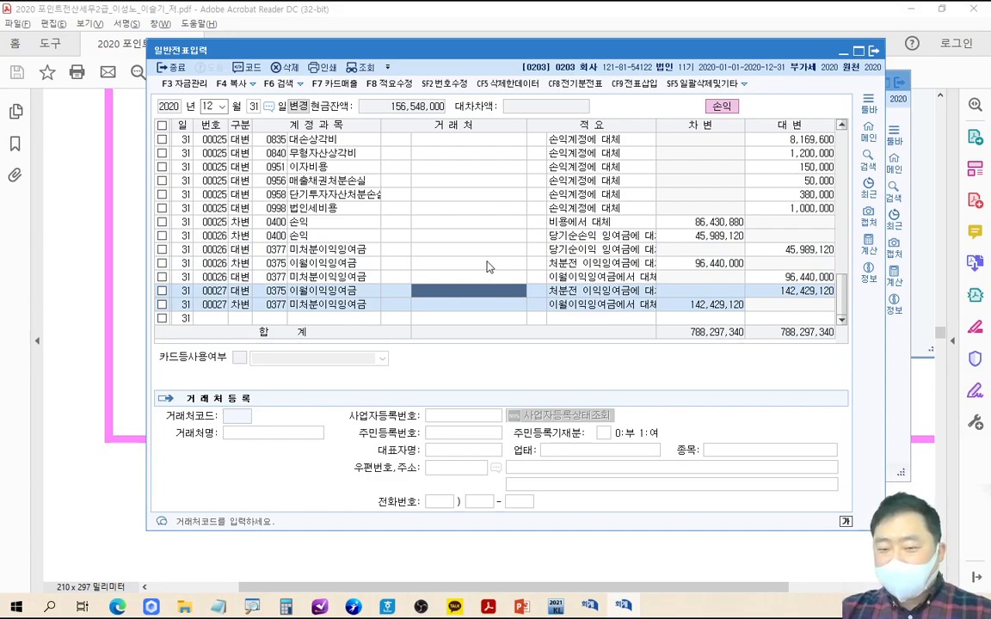
pyautogui.click(496, 262)
pyautogui.click(559, 250)
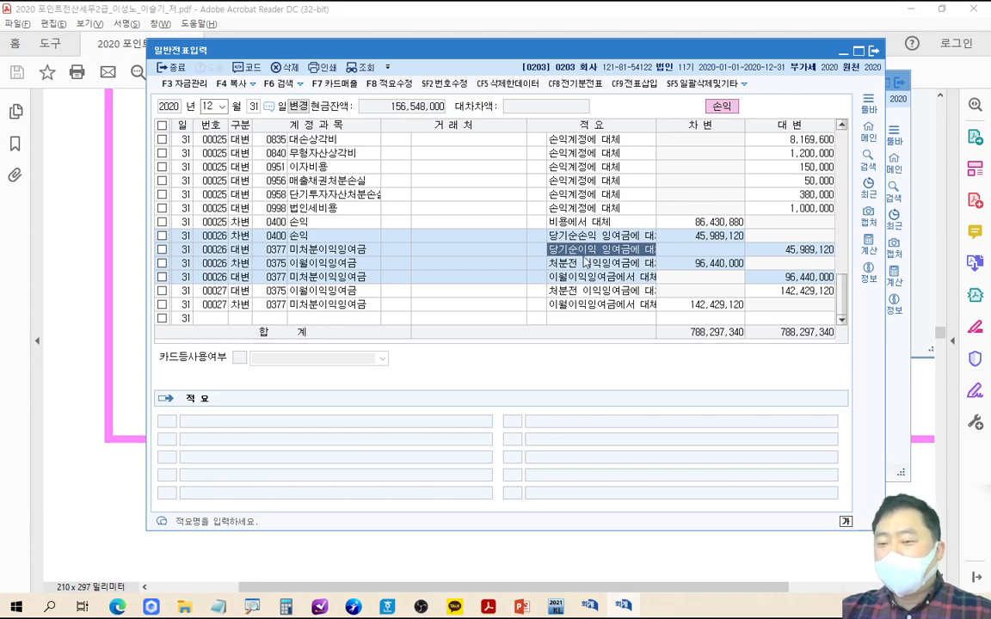
# Step: Check the 이월이익잉여금 and 미처분이익잉여금 lines of voucher 00027 and close the 일반전표입력 and 이익잉여금처분계산서 windows
pyautogui.click(352, 304)
pyautogui.click(568, 289)
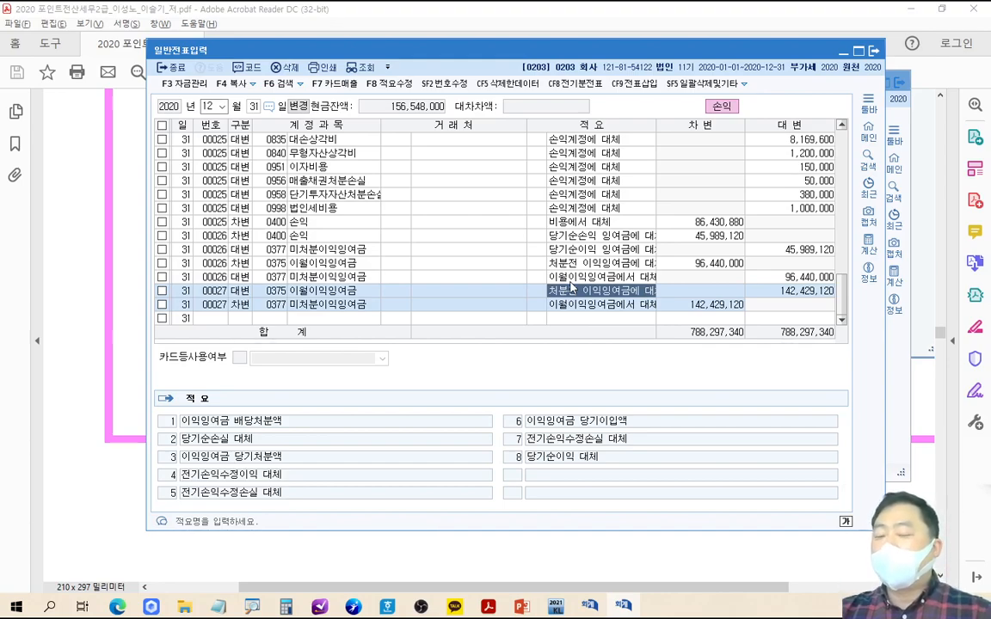
pyautogui.click(874, 51)
pyautogui.moveTo(797, 92); pyautogui.dragTo(763, 151)
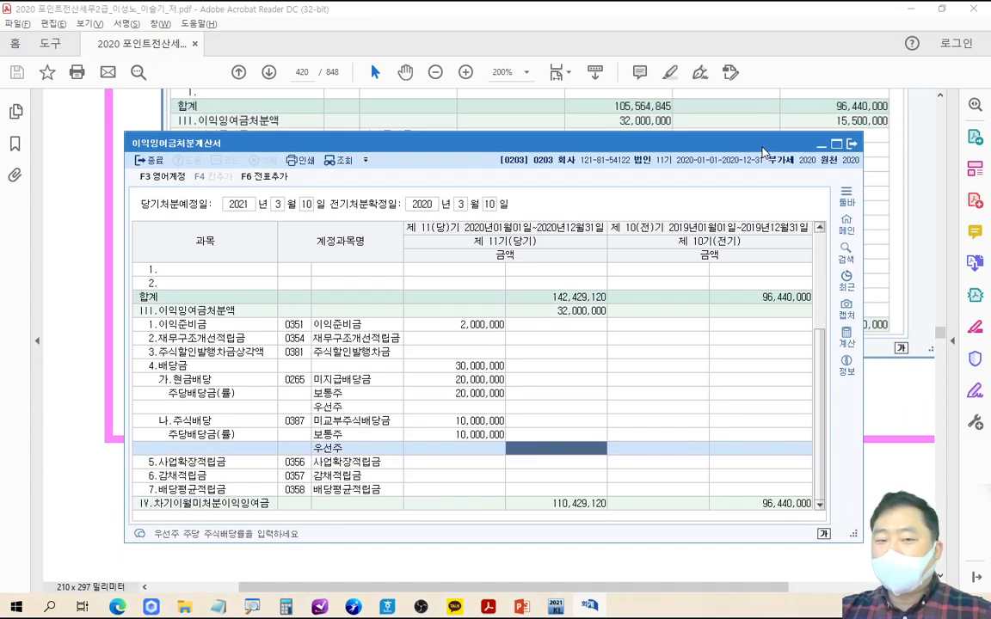
pyautogui.click(851, 146)
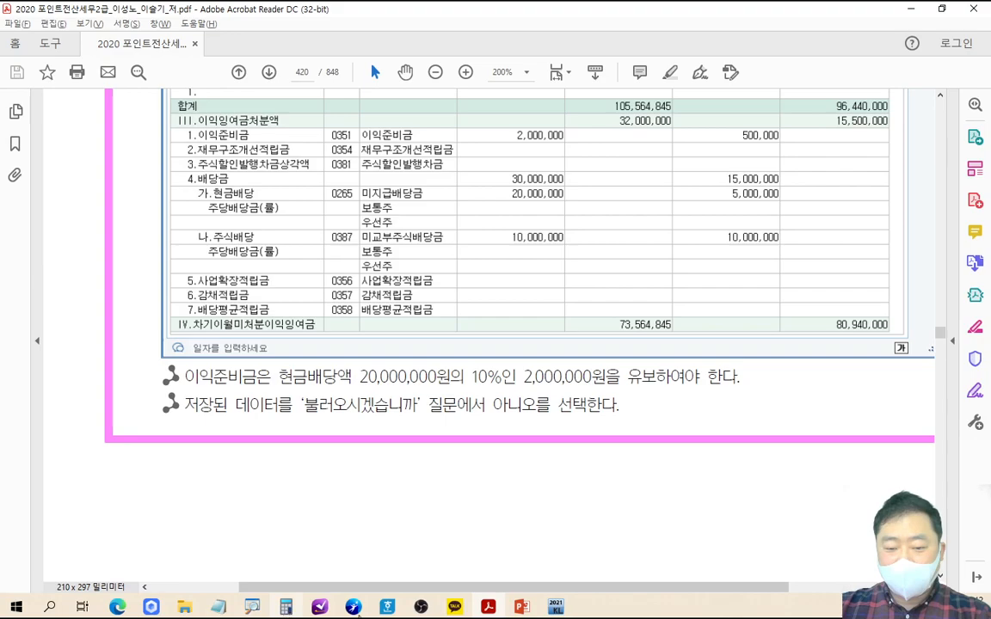
# Step: Return to the textbook PDF in Adobe Acrobat Reader and view the end of page 420 past the statement example
pyautogui.moveTo(532, 611)
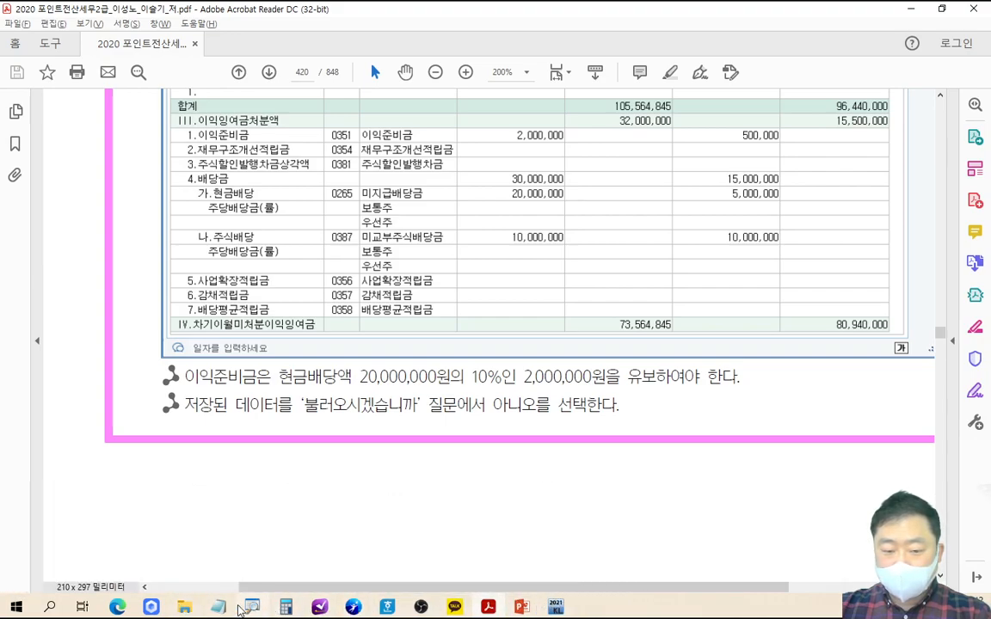
pyautogui.moveTo(496, 607)
pyautogui.click(440, 546)
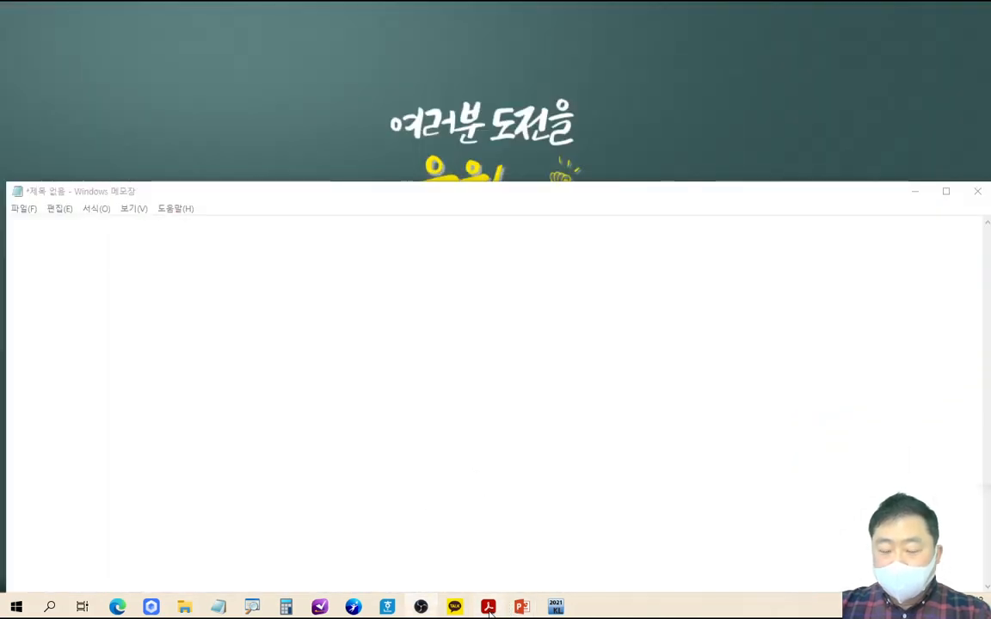
pyautogui.click(489, 609)
pyautogui.scroll(-1, 468, 366)
pyautogui.scroll(-5, 469, 379)
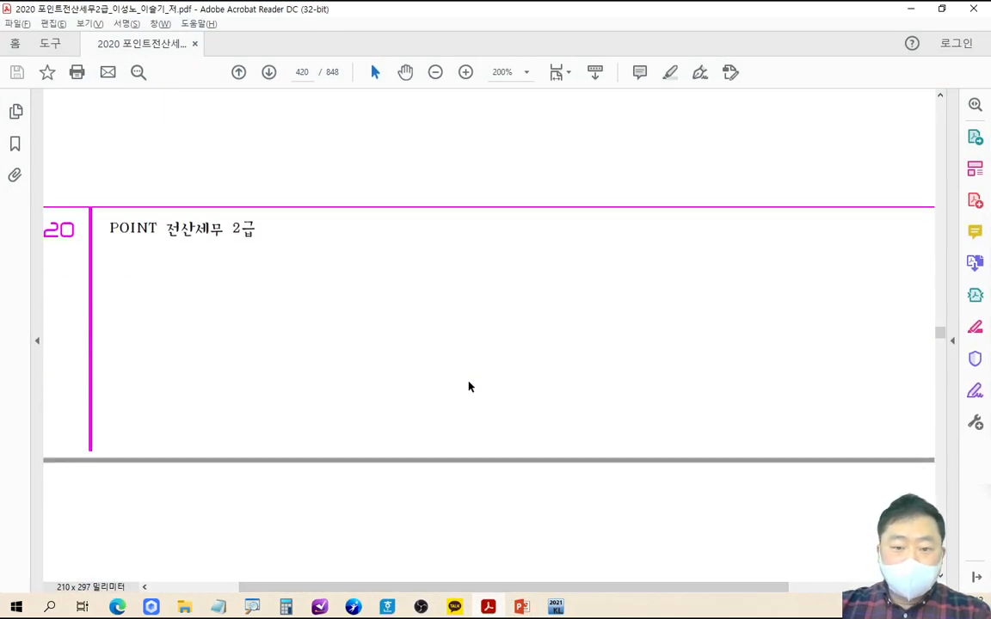